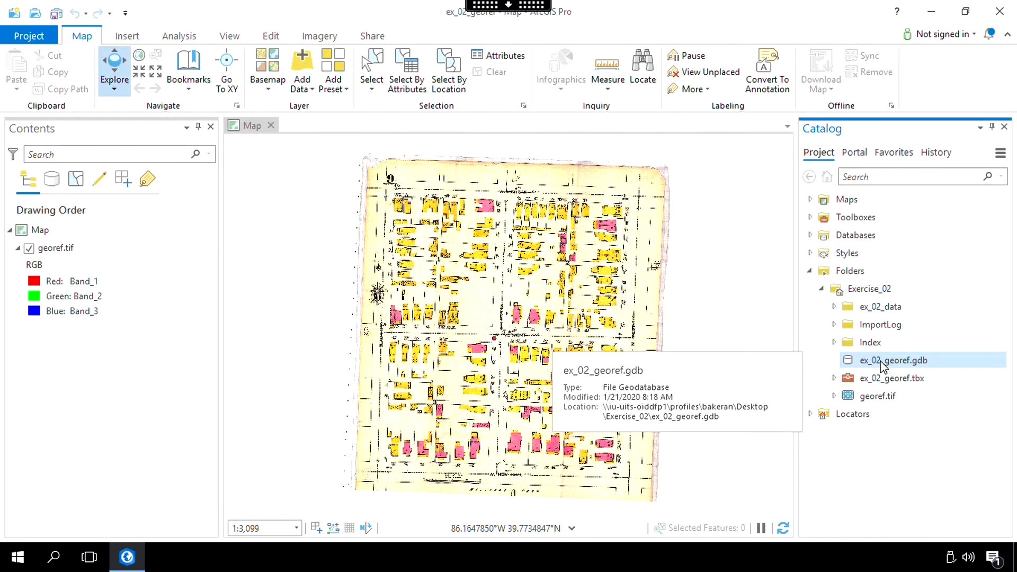
# - Start a new polygon feature class named Lastname_buildings in ex_02_georef.gdb, with Z values turned off
pyautogui.rightClick(882, 365)
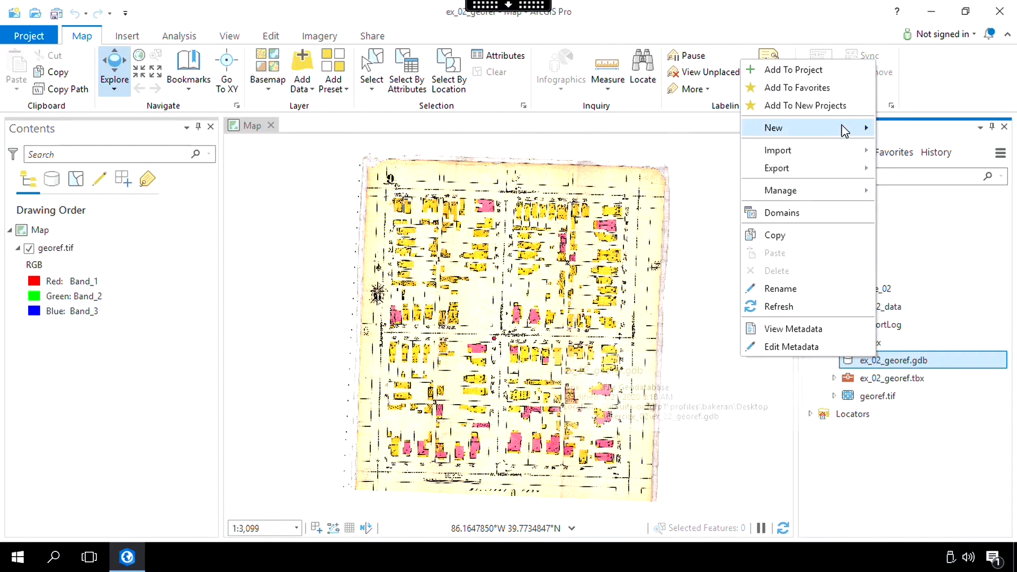
pyautogui.moveTo(842, 130)
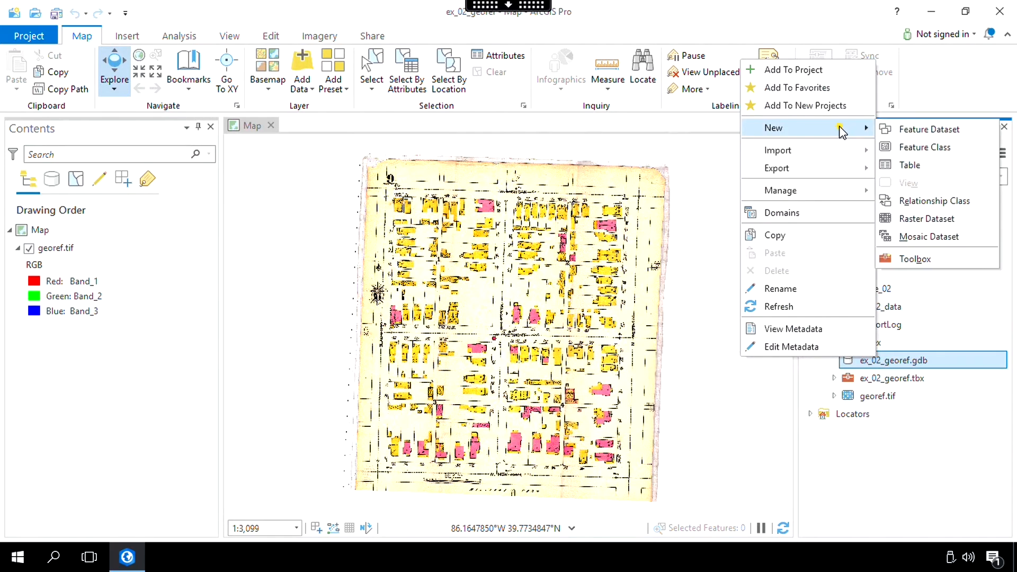
pyautogui.click(924, 147)
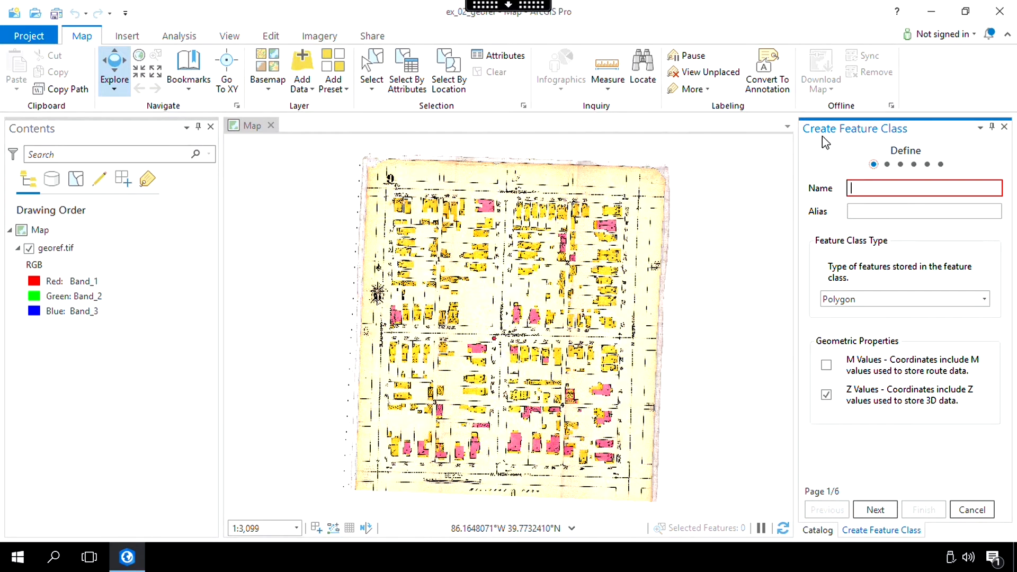
pyautogui.click(874, 184)
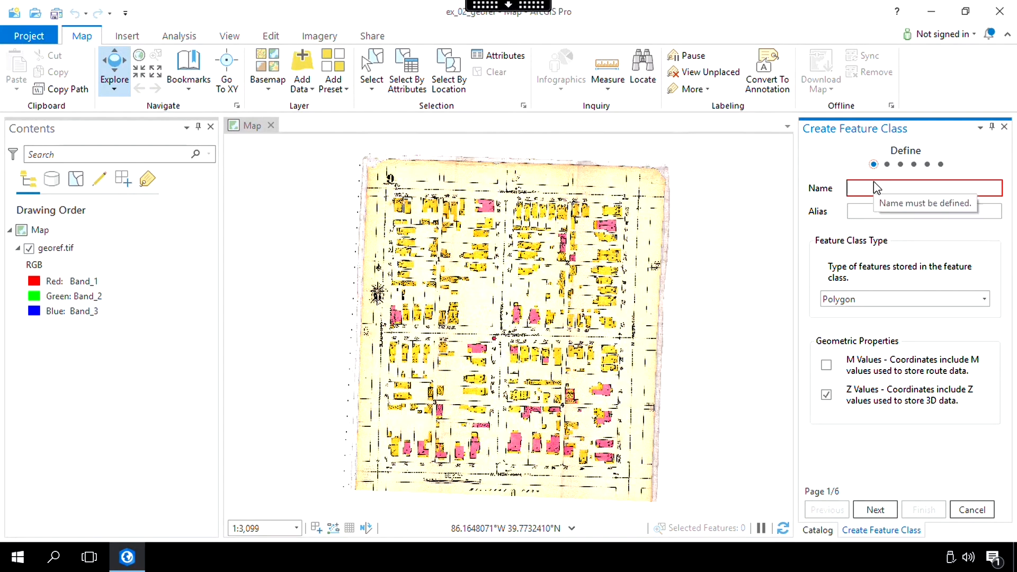
pyautogui.write('L')
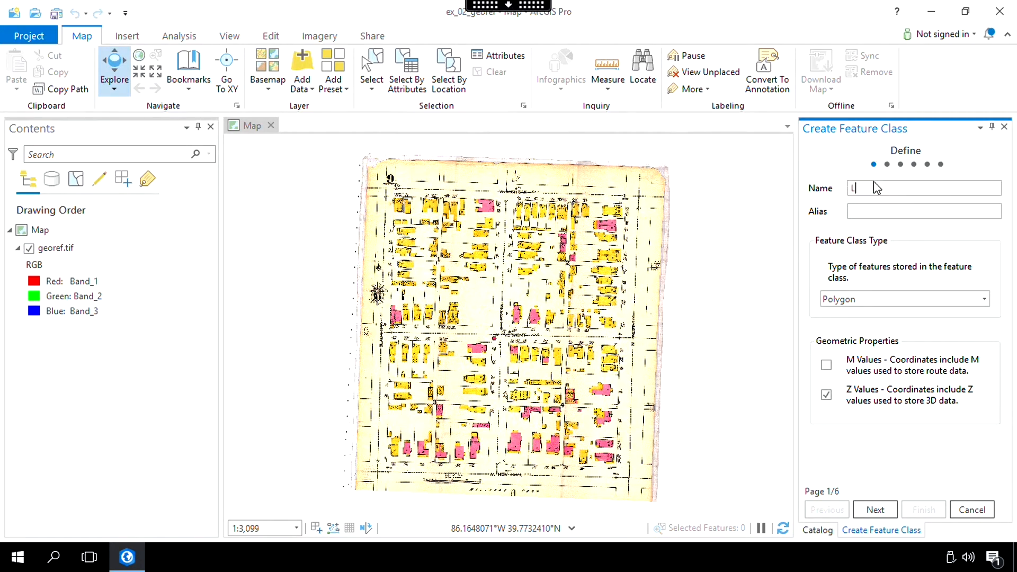
pyautogui.write('astname_buildings')
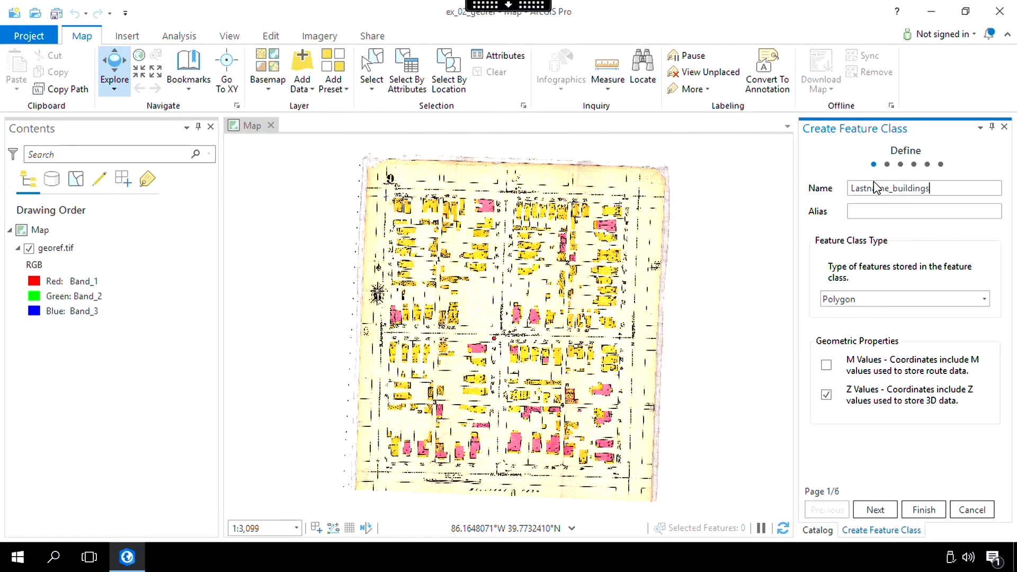
pyautogui.click(827, 395)
pyautogui.click(876, 511)
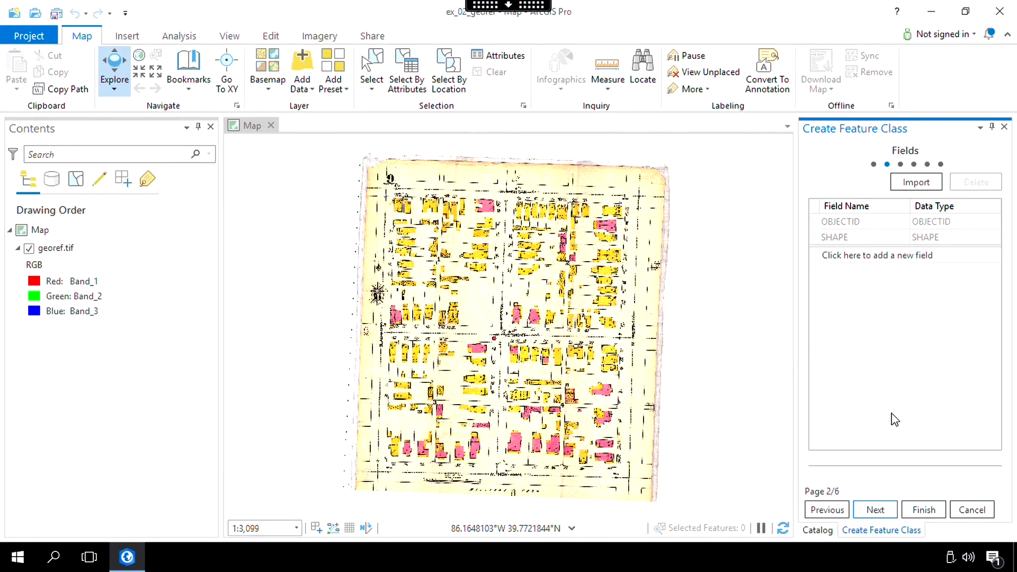
# - Add text fields House_number, Street_number, Street_type, Structure_type and Notes, plus a Stories field with the Float data type
pyautogui.click(842, 255)
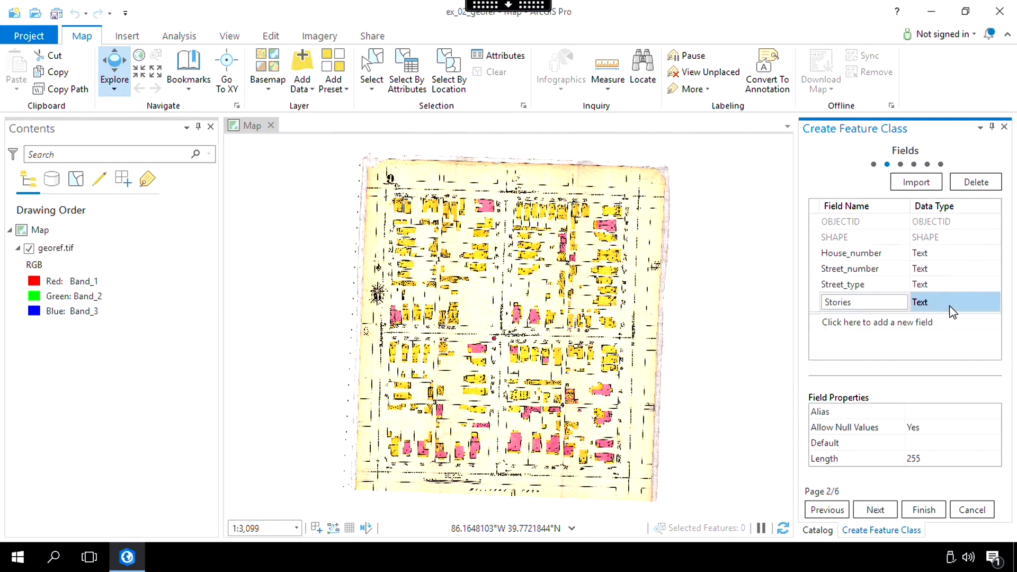
pyautogui.press('Tab')
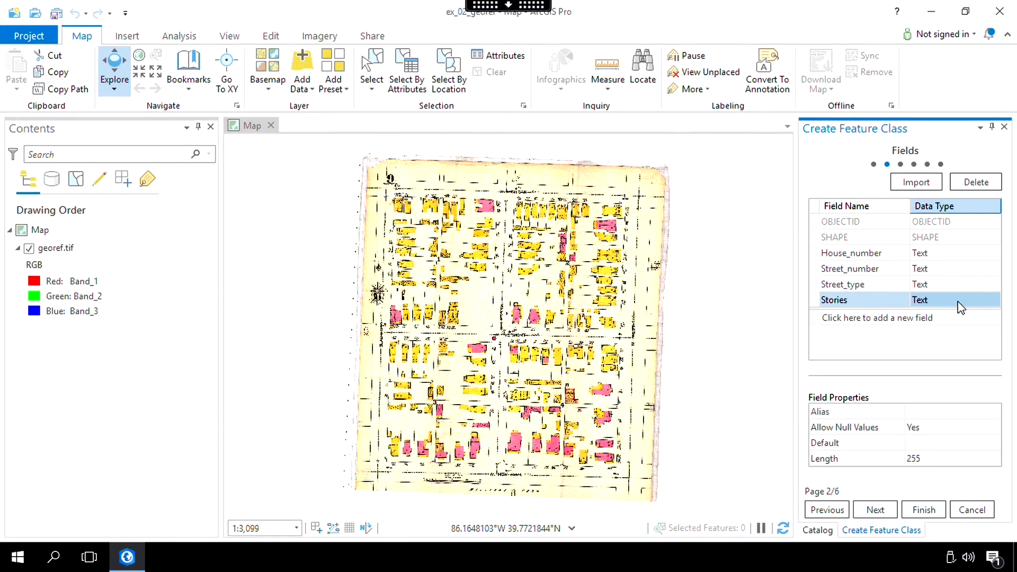
pyautogui.click(945, 303)
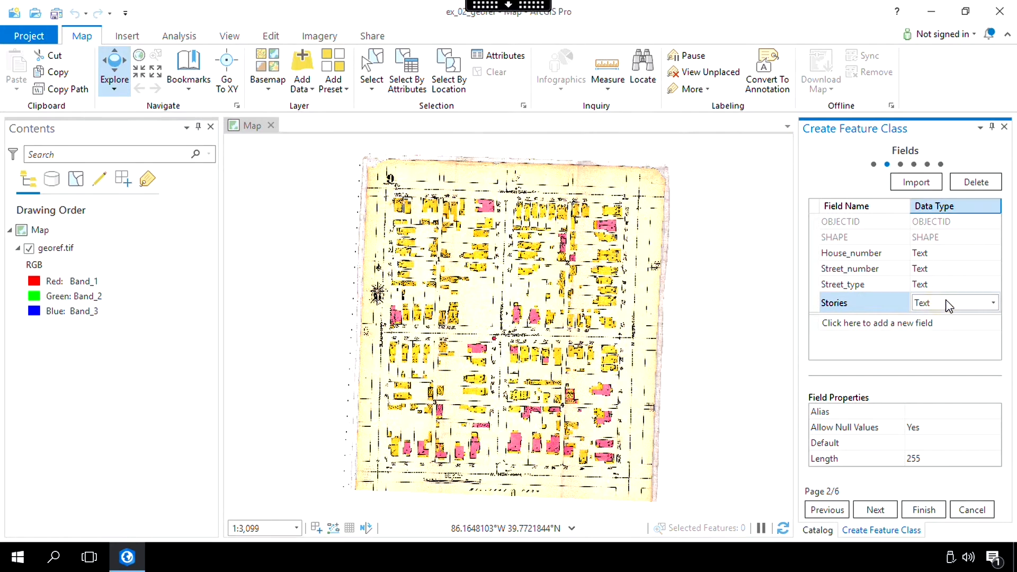
pyautogui.click(993, 305)
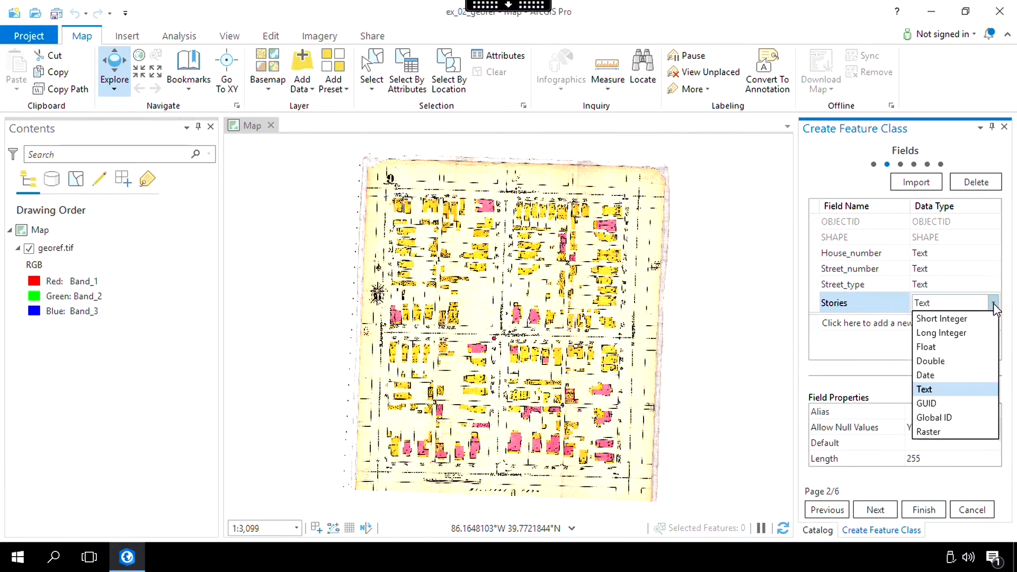
pyautogui.click(976, 347)
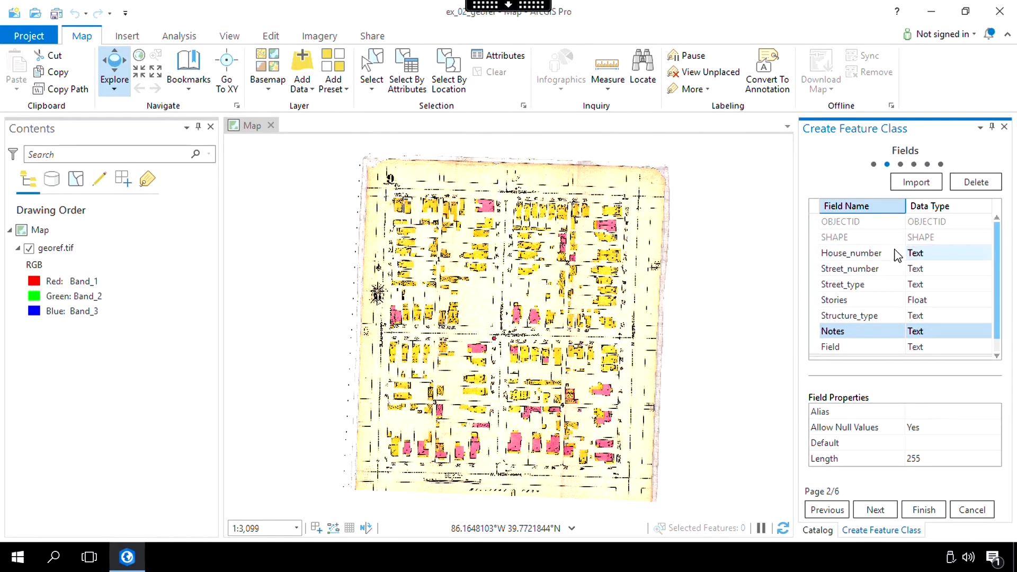
# - Set the length of the text fields to 15, remove the extra unnamed field, and accept the field list
pyautogui.click(930, 255)
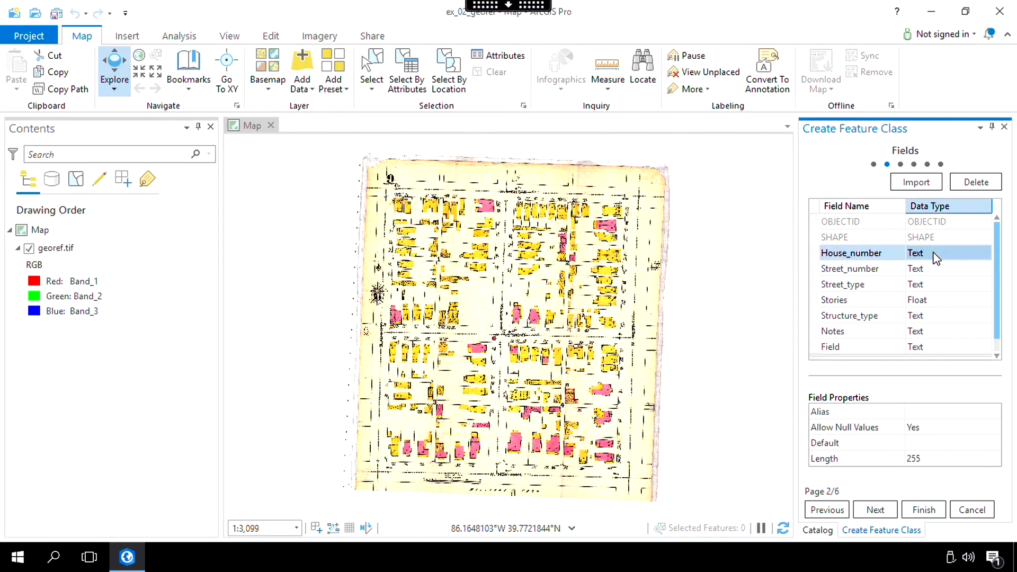
pyautogui.click(915, 461)
pyautogui.doubleClick(919, 454)
pyautogui.write('1')
pyautogui.click(924, 300)
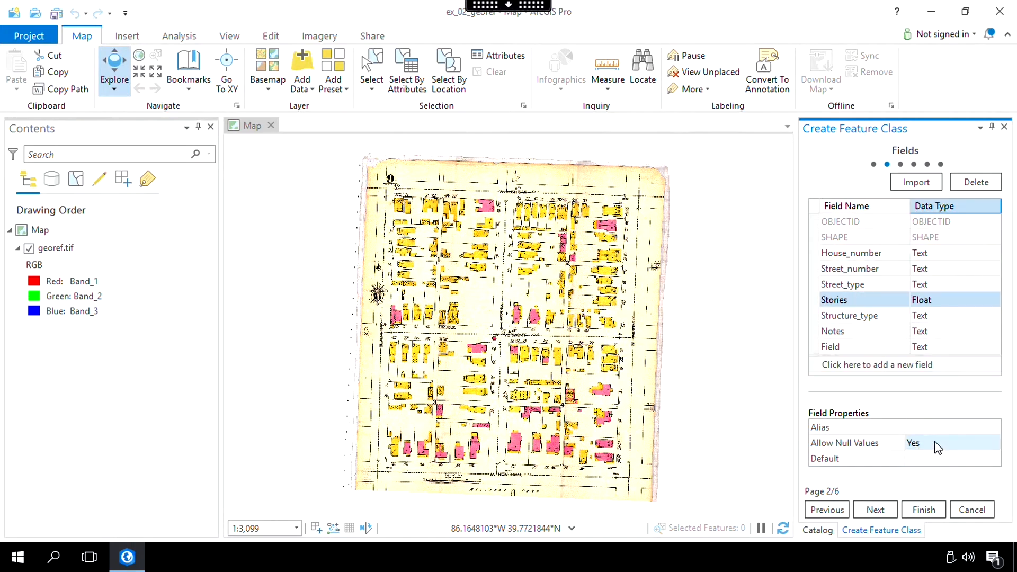
pyautogui.click(924, 316)
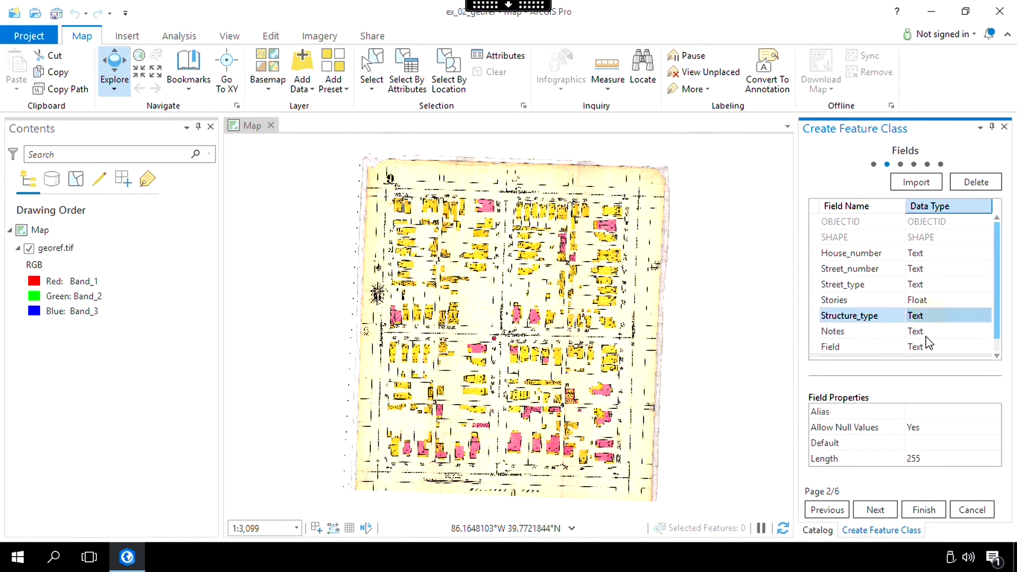
pyautogui.click(915, 457)
pyautogui.doubleClick(914, 457)
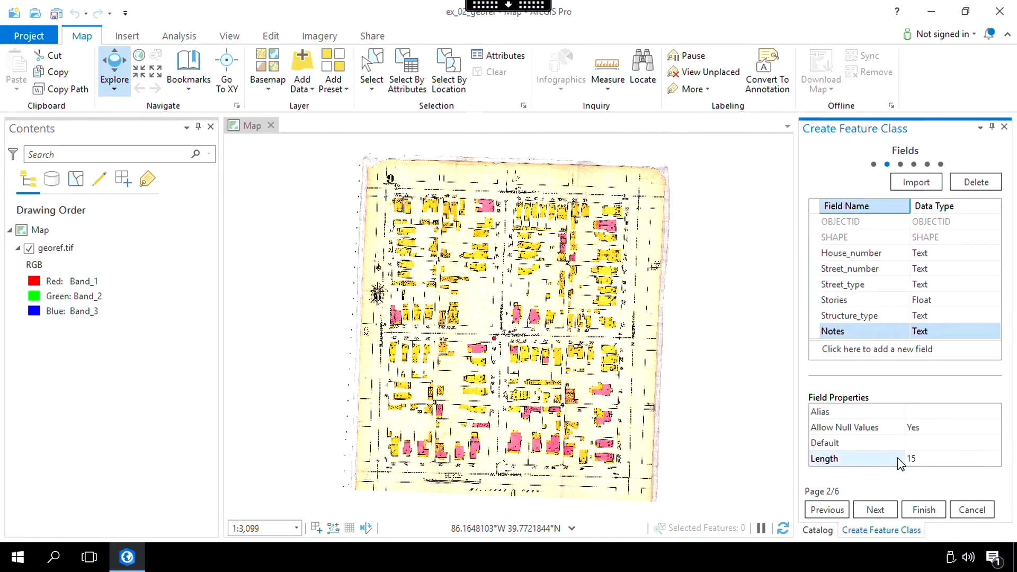
pyautogui.click(873, 508)
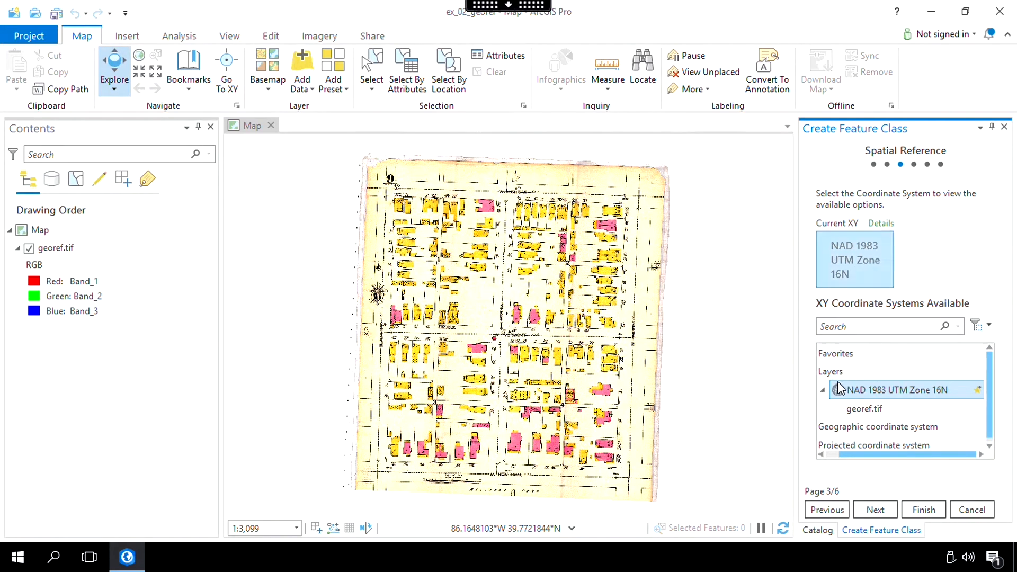
# - Choose the projected coordinate system NAD 1983 UTM Zone 16N for the feature class
pyautogui.click(824, 394)
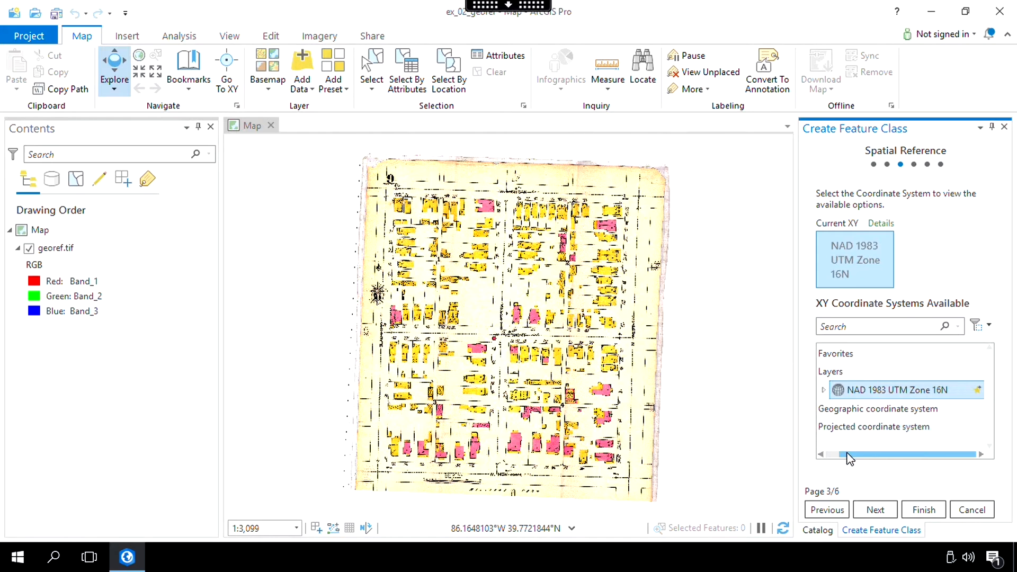
pyautogui.moveTo(846, 454); pyautogui.dragTo(805, 461)
pyautogui.click(825, 426)
pyautogui.scroll(-3, 851, 424)
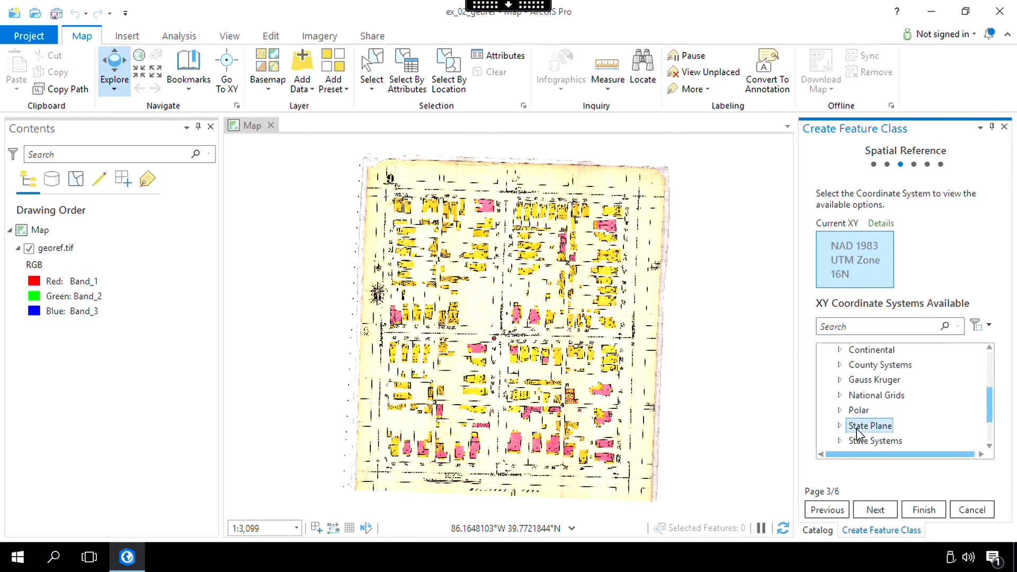
pyautogui.click(839, 435)
pyautogui.scroll(-3, 843, 432)
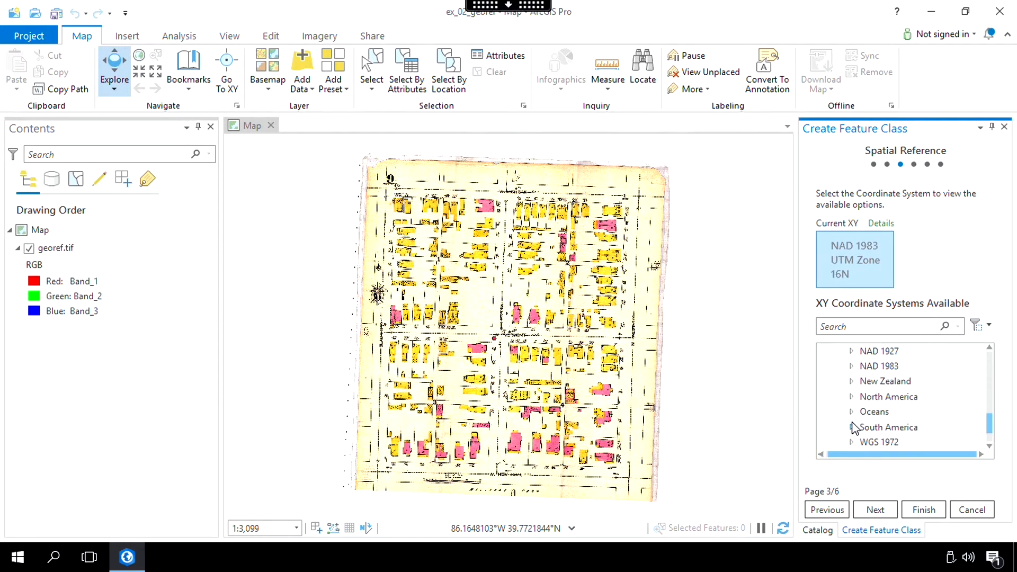
pyautogui.click(852, 367)
pyautogui.scroll(-3, 862, 397)
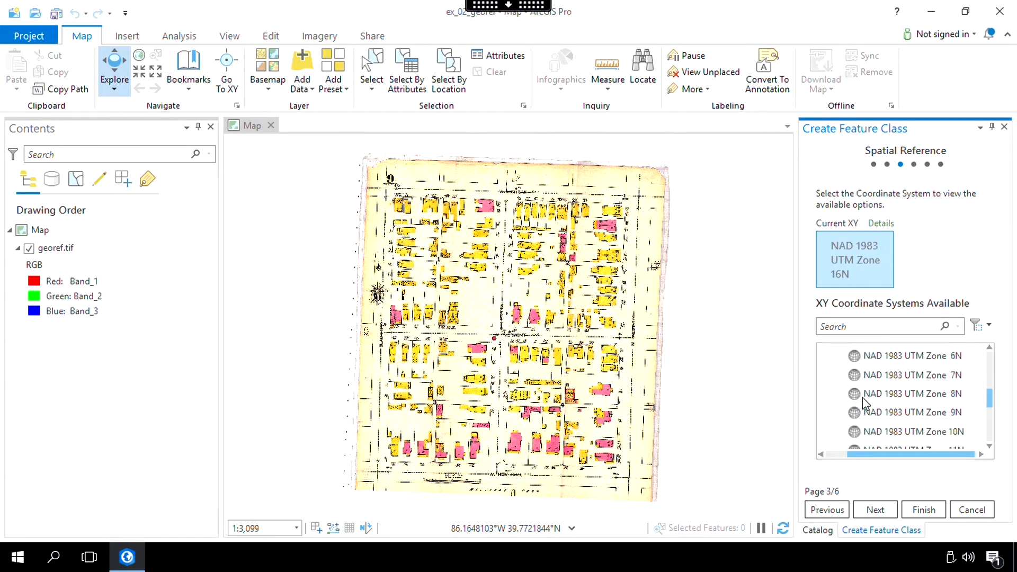
pyautogui.scroll(-2, 863, 401)
pyautogui.click(864, 401)
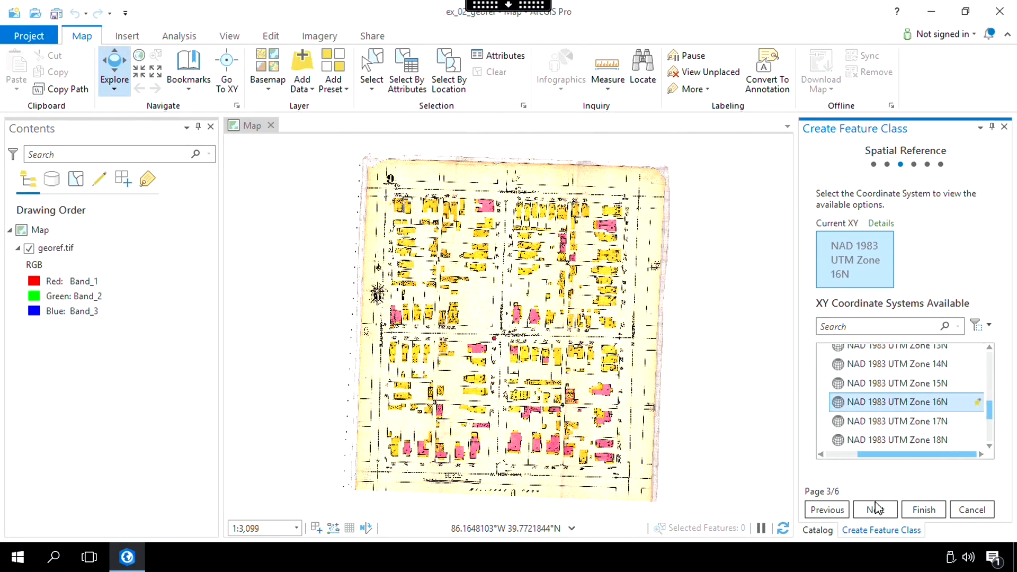
pyautogui.click(875, 509)
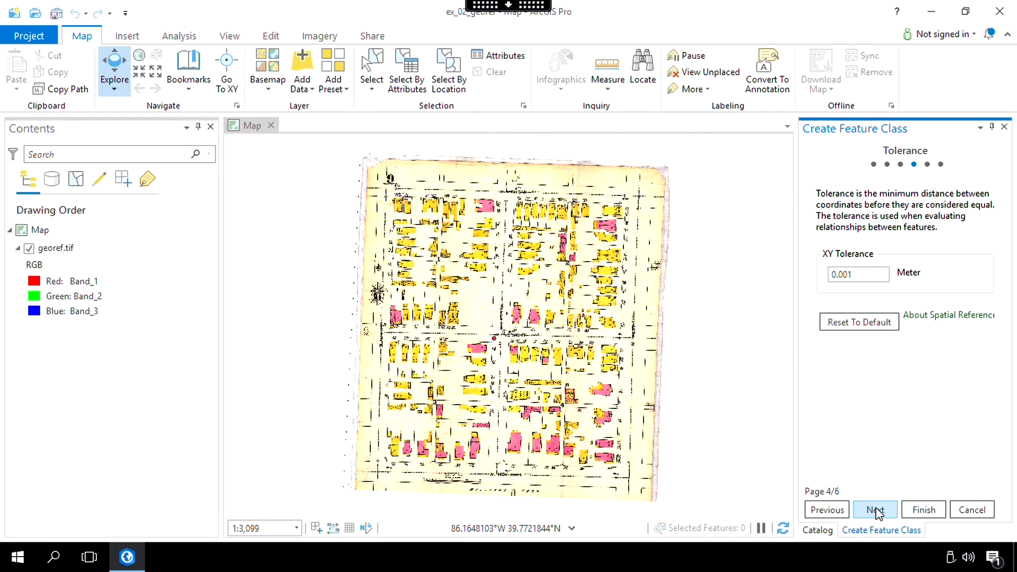
# - Accept the default tolerance, resolution and storage configuration, and finish creating the feature class
pyautogui.click(874, 510)
pyautogui.click(875, 509)
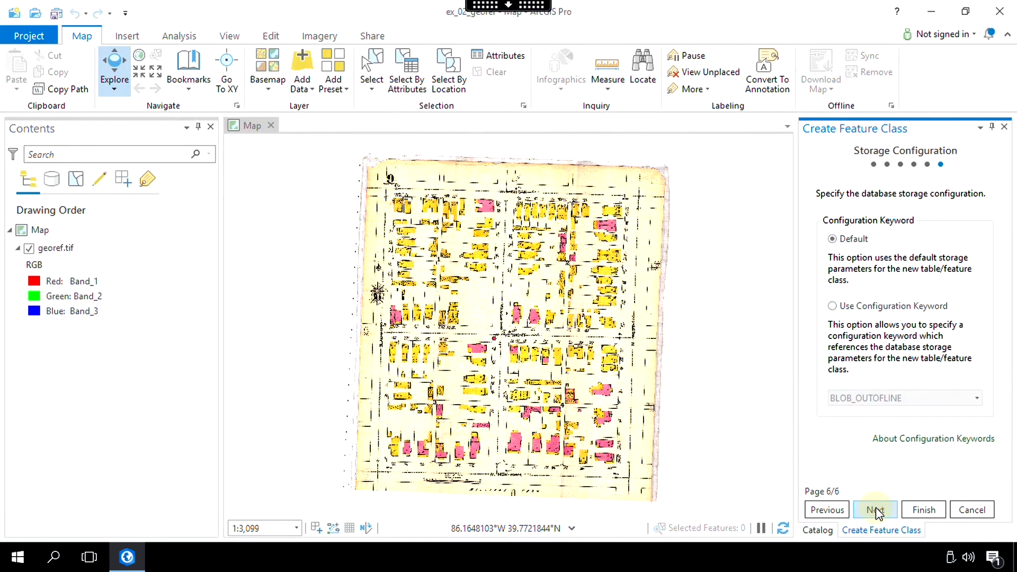
pyautogui.click(931, 512)
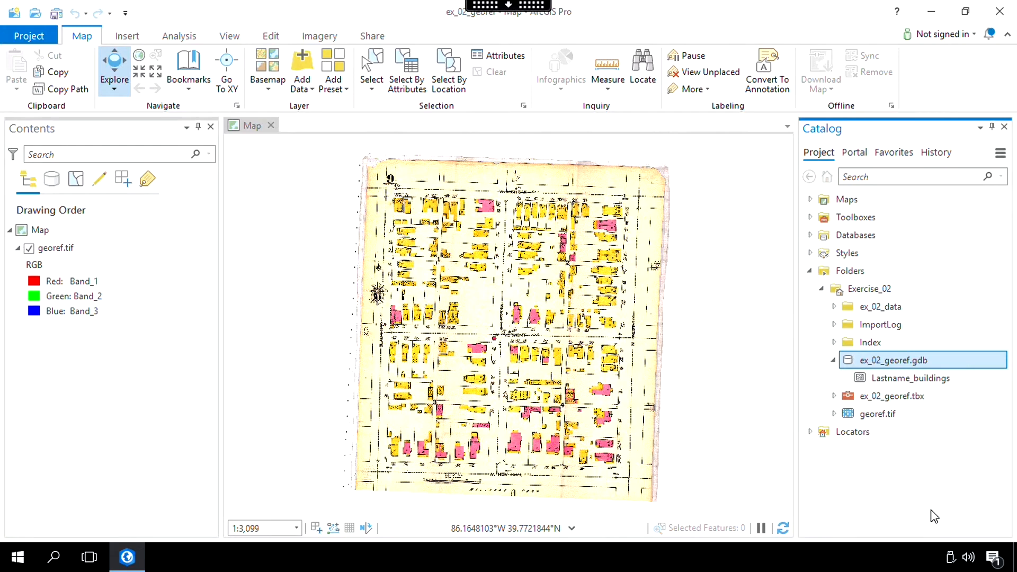
# - Add the Lastname_buildings feature class to the current map and save the project
pyautogui.click(907, 380)
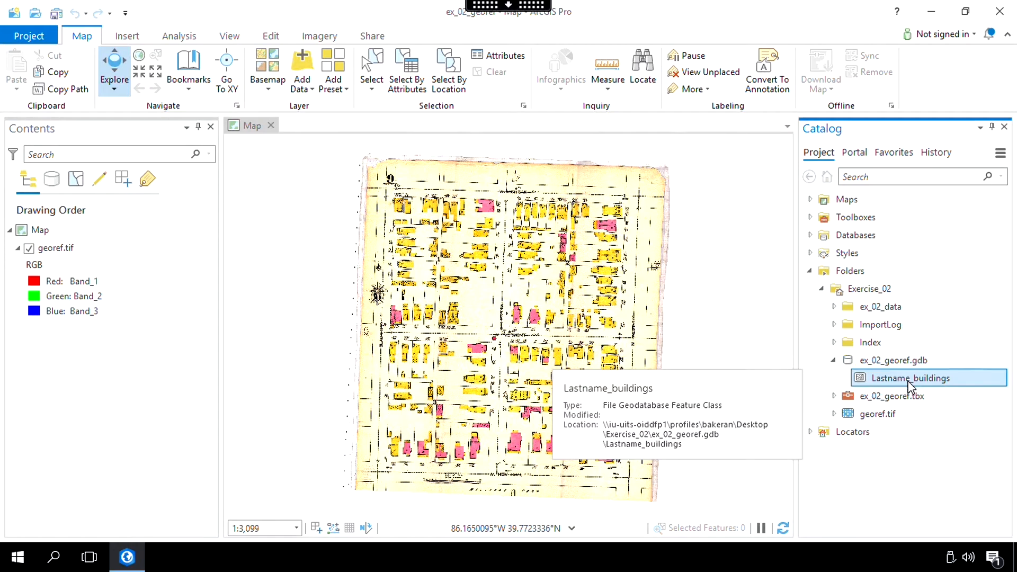
pyautogui.rightClick(909, 385)
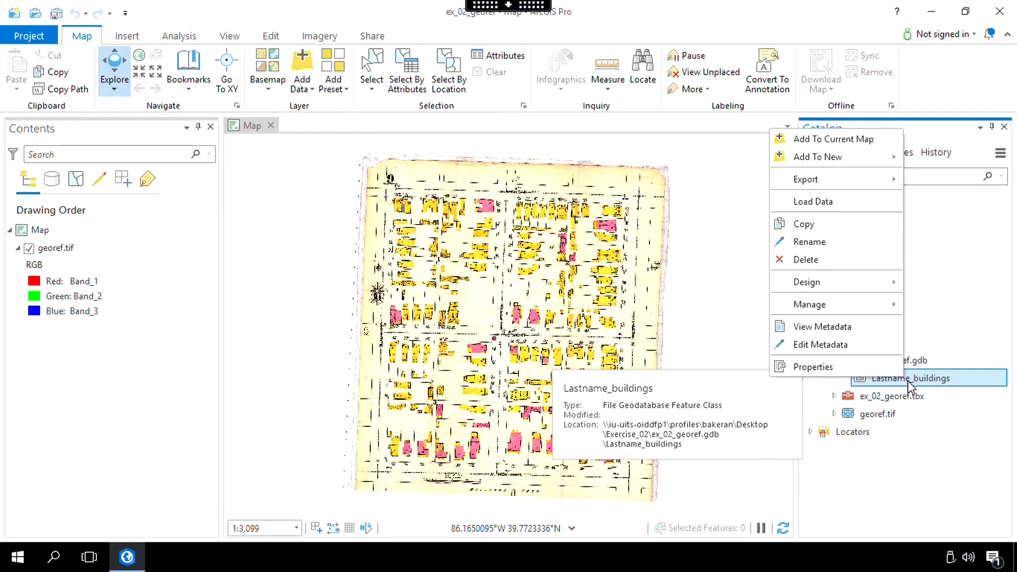
pyautogui.click(856, 145)
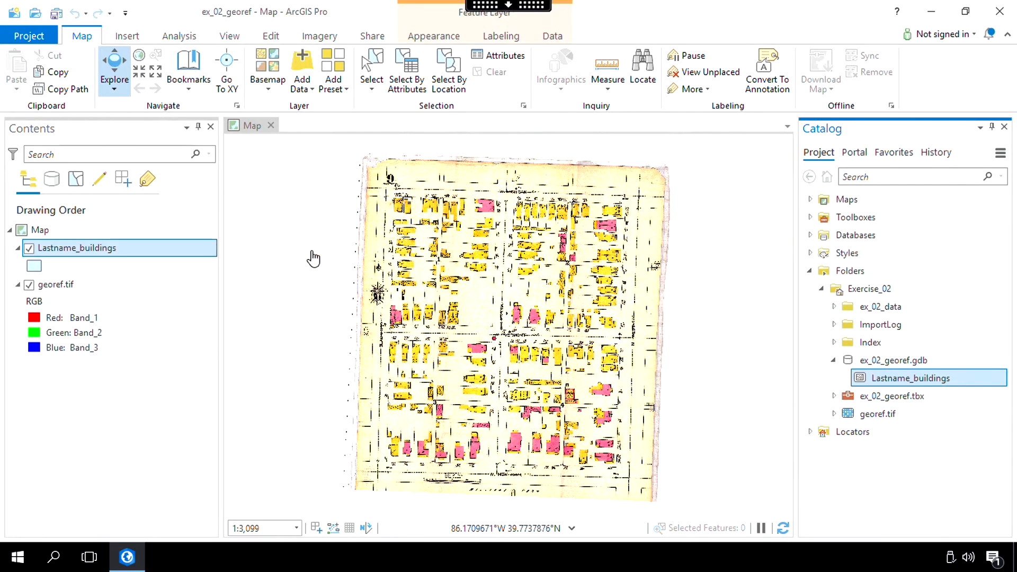
pyautogui.click(55, 14)
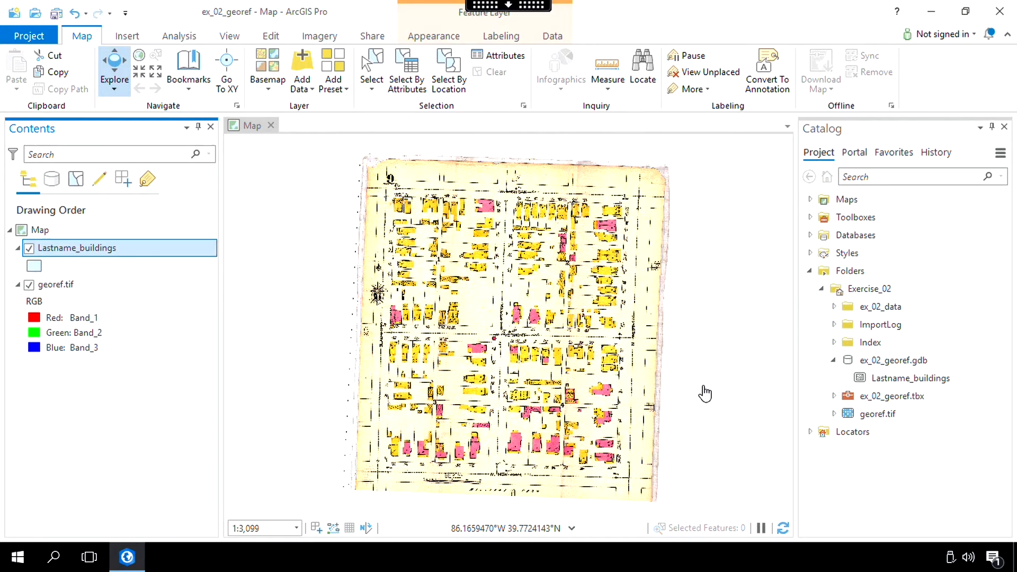
# - Set the transparency of the Lastname_buildings layer to 50%
pyautogui.click(434, 37)
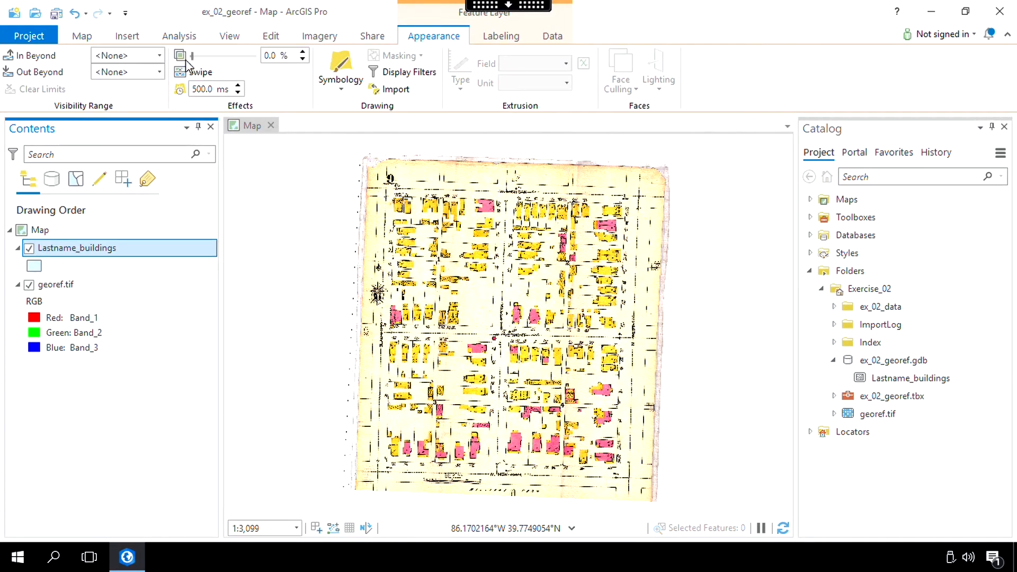
pyautogui.moveTo(192, 56); pyautogui.dragTo(225, 56)
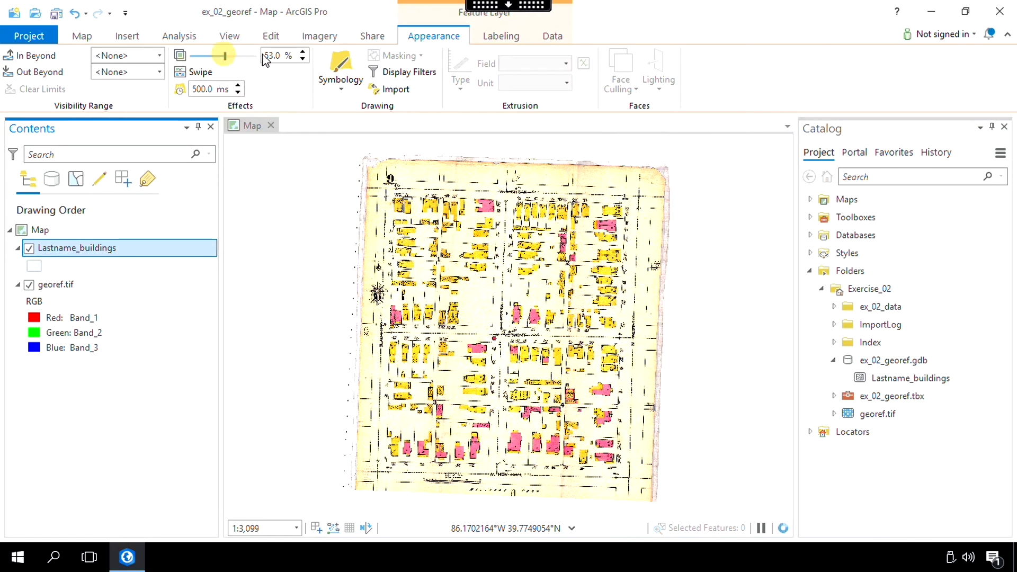
pyautogui.click(303, 58)
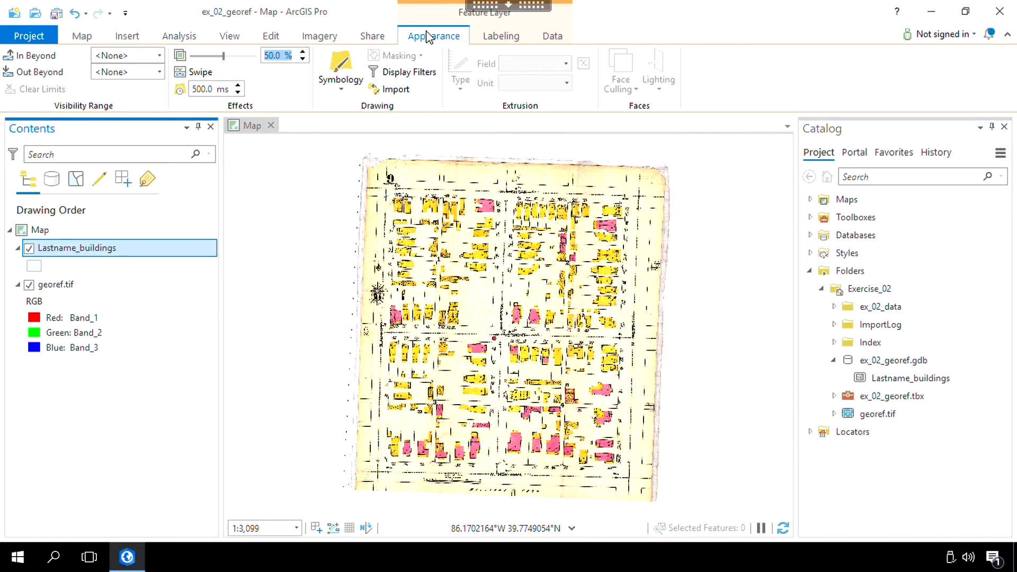
# - Start creating polygon features with the Lastname_buildings template
pyautogui.click(271, 35)
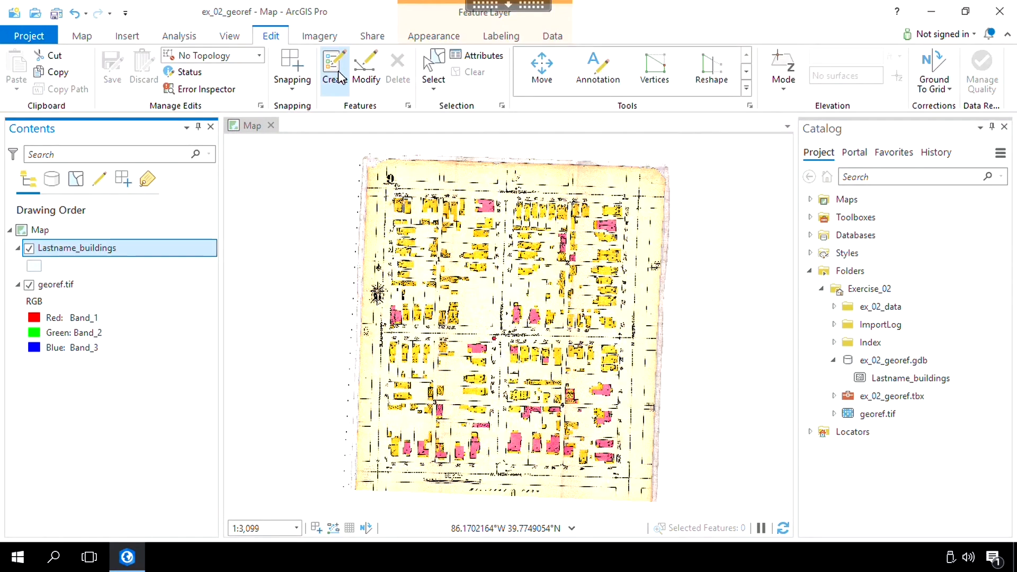
pyautogui.click(335, 72)
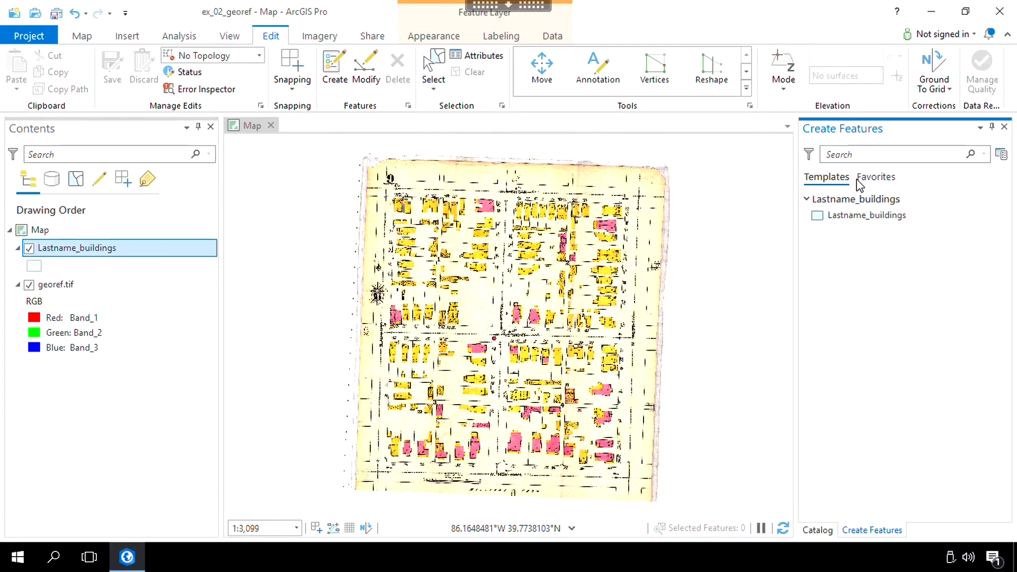
pyautogui.click(850, 217)
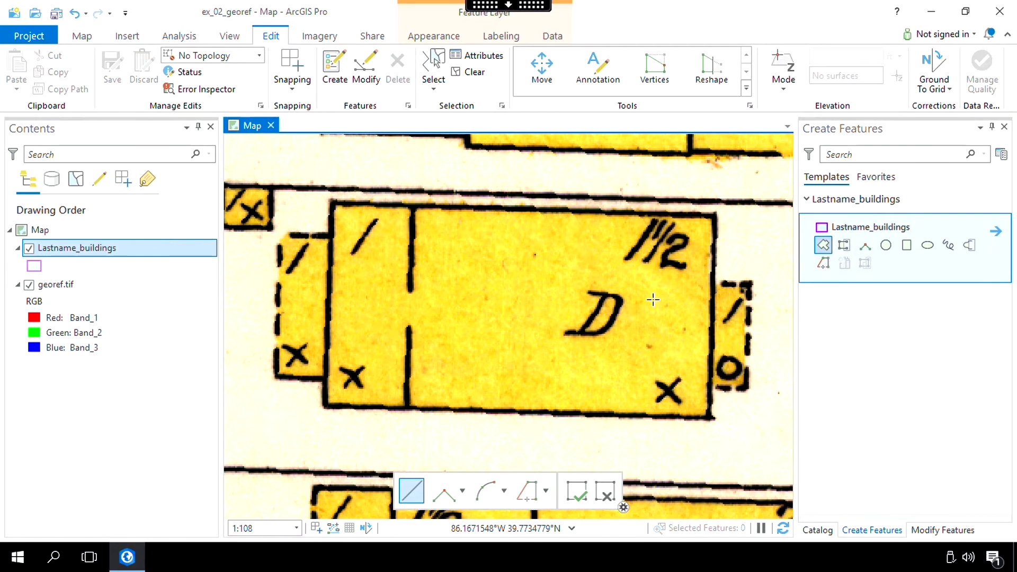
# - Digitize the outer outline of the large building marked D as a four-corner polygon and finish the feature
pyautogui.click(824, 245)
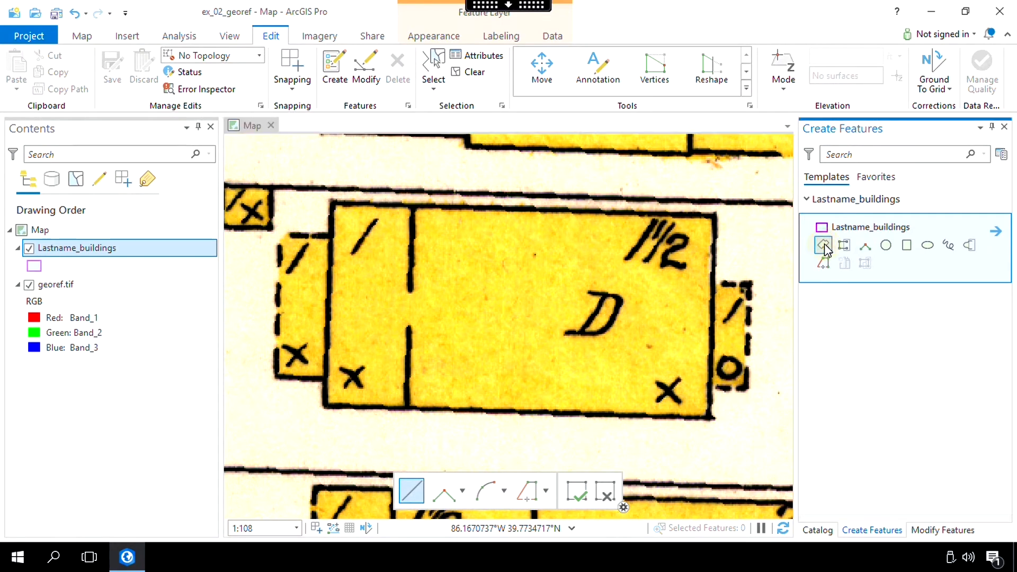
pyautogui.click(332, 201)
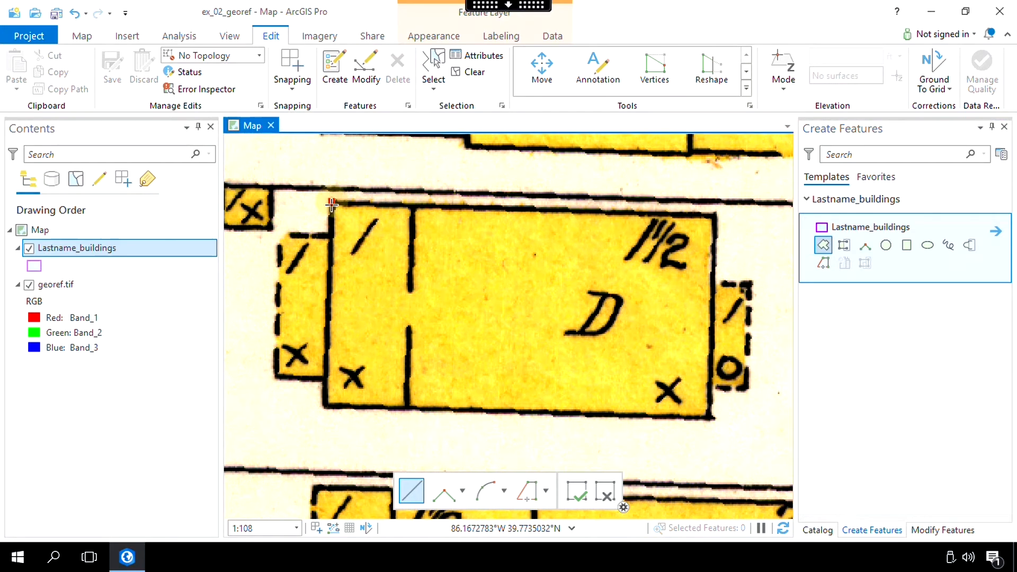
pyautogui.click(325, 406)
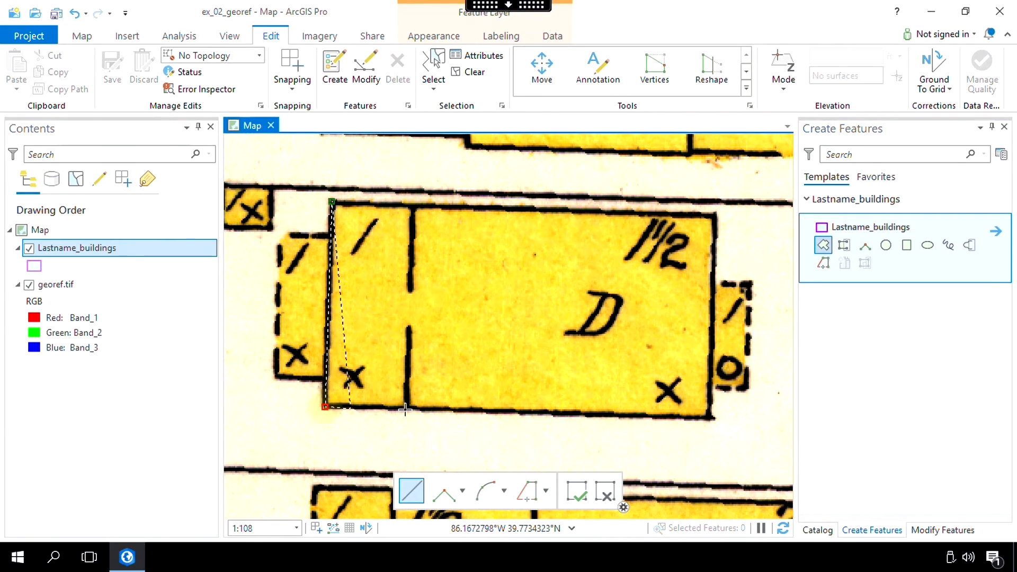
pyautogui.click(709, 418)
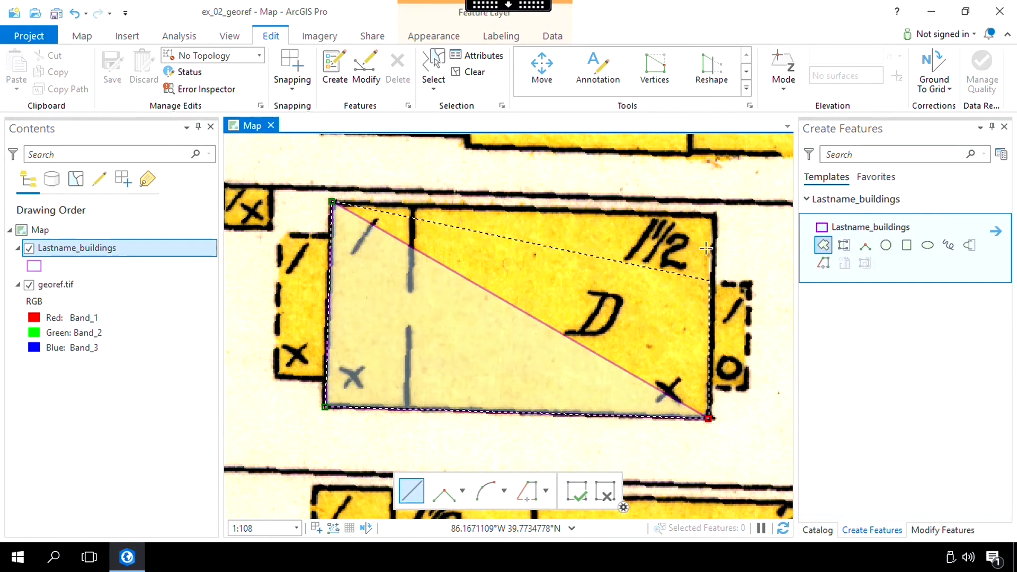
pyautogui.click(714, 214)
pyautogui.press('F2')
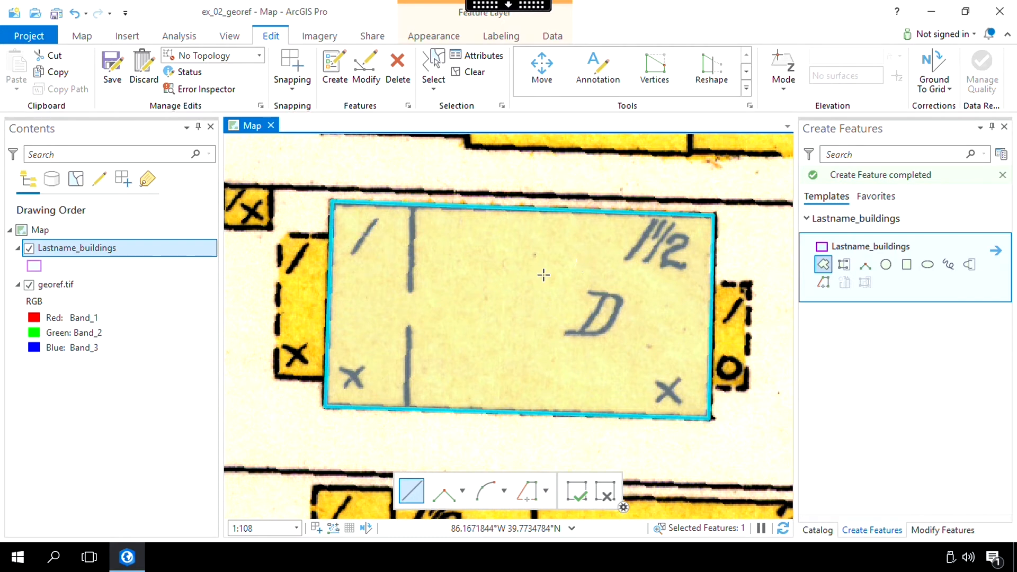
# - Split the building D polygon in two along the broken interior wall line near its west end
pyautogui.click(746, 54)
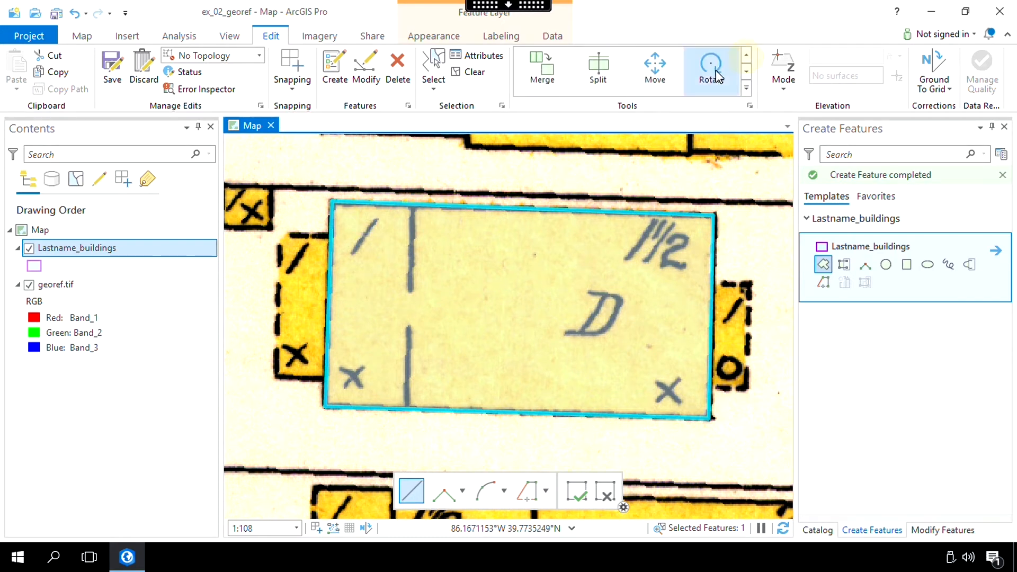
pyautogui.click(598, 77)
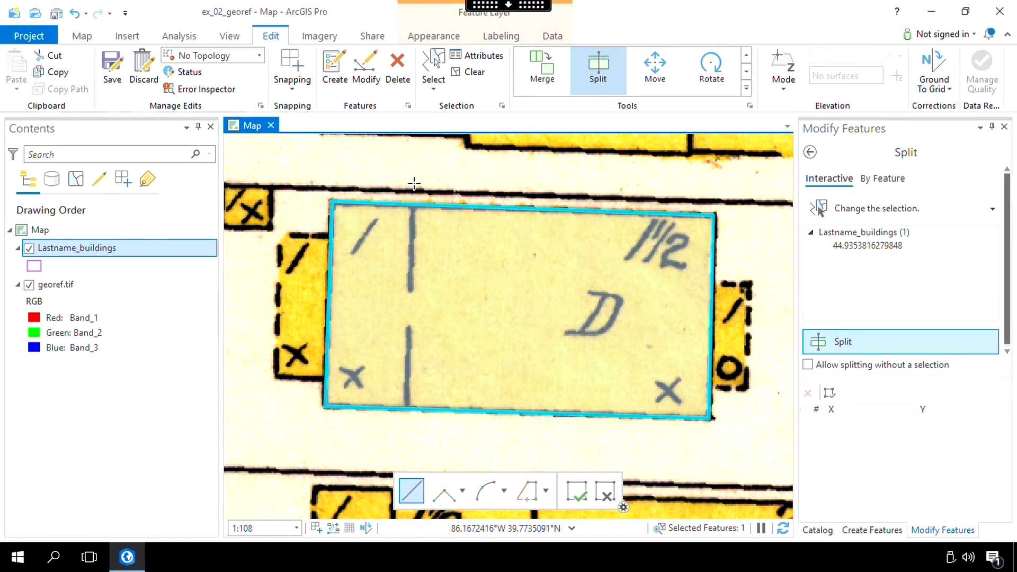
pyautogui.click(414, 183)
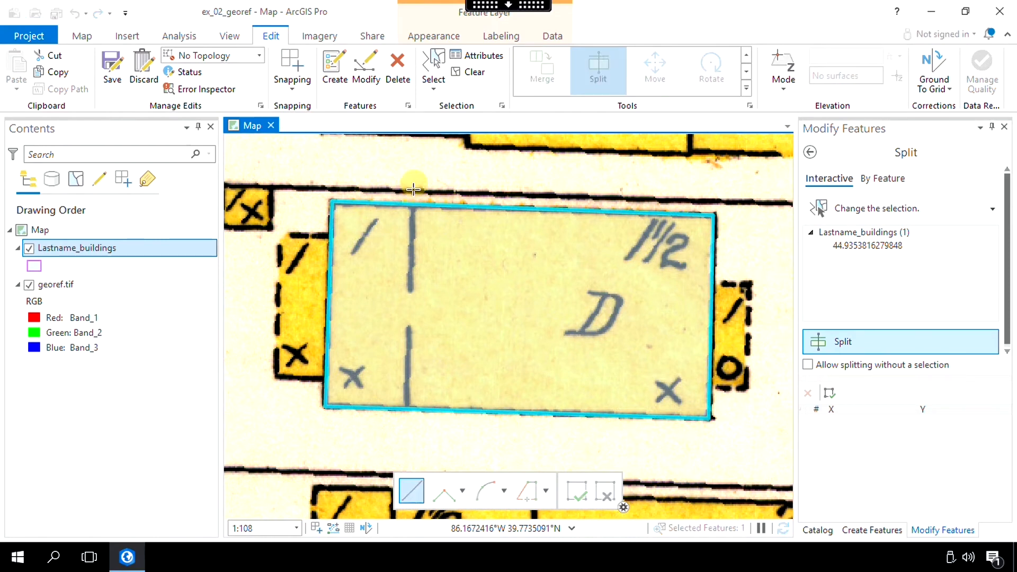
pyautogui.click(406, 416)
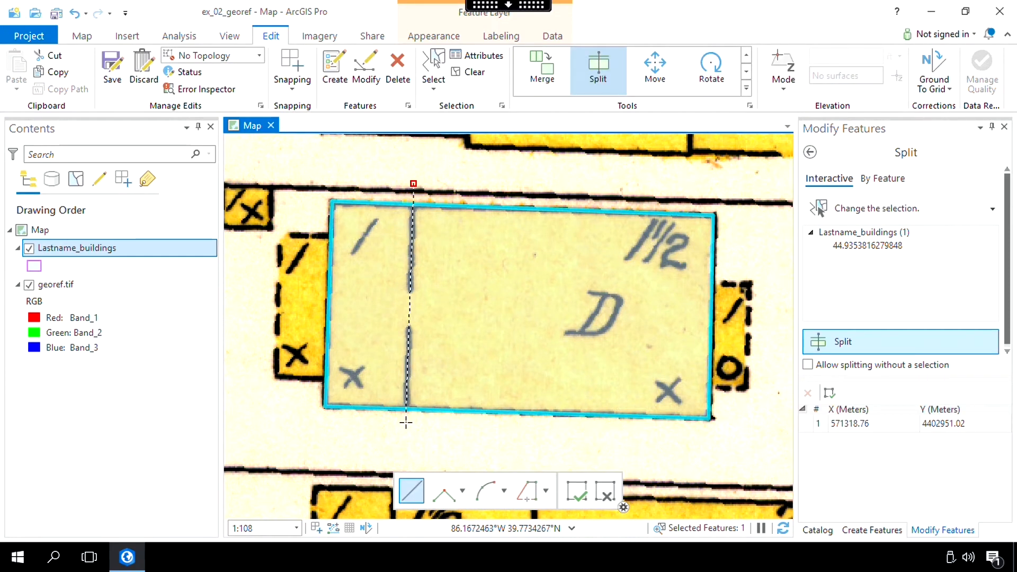
pyautogui.doubleClick(405, 422)
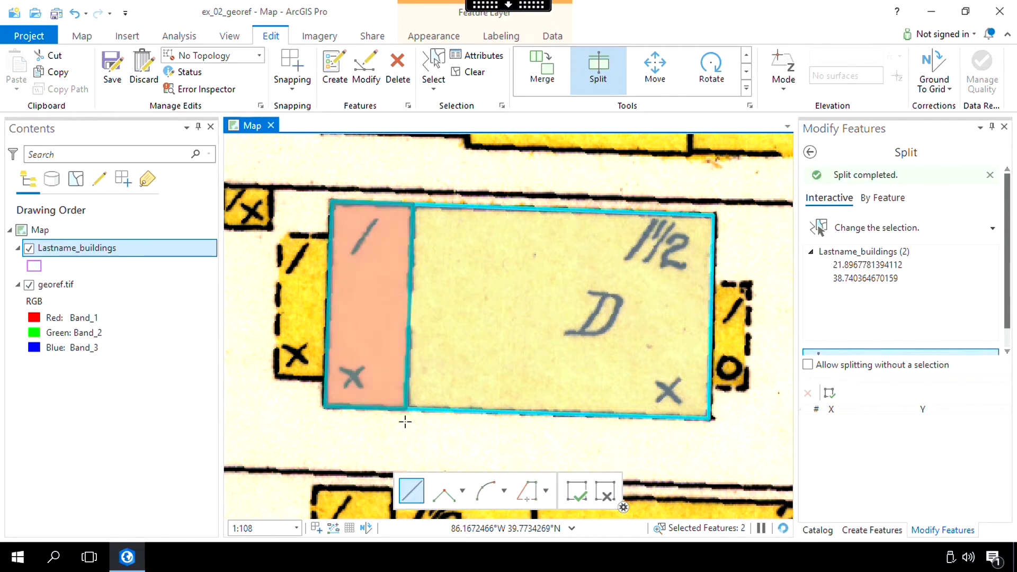
# - Try to digitize the small dashed annex on building D's east side without snapping, and delete the polygon
pyautogui.click(335, 87)
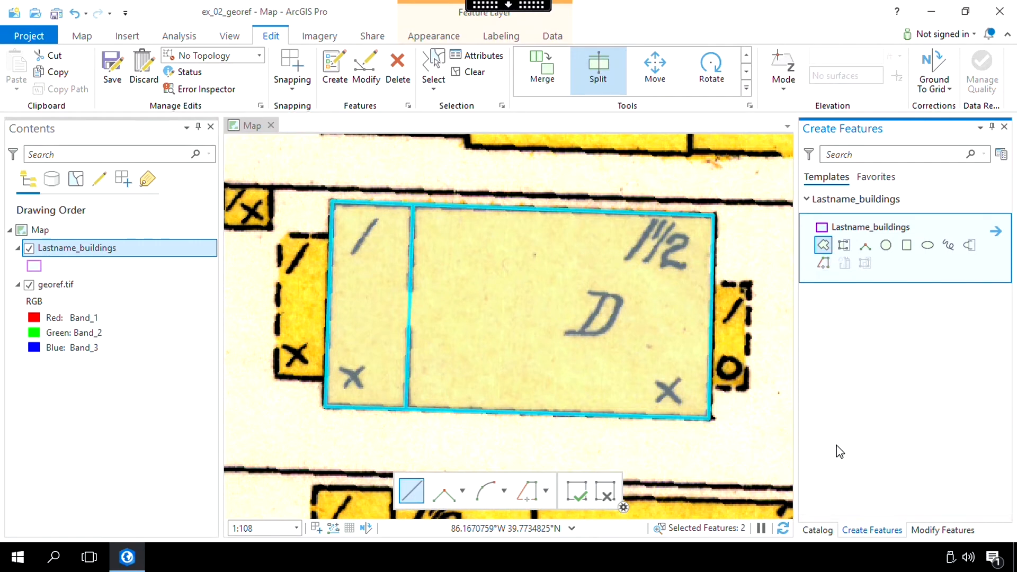
pyautogui.click(826, 248)
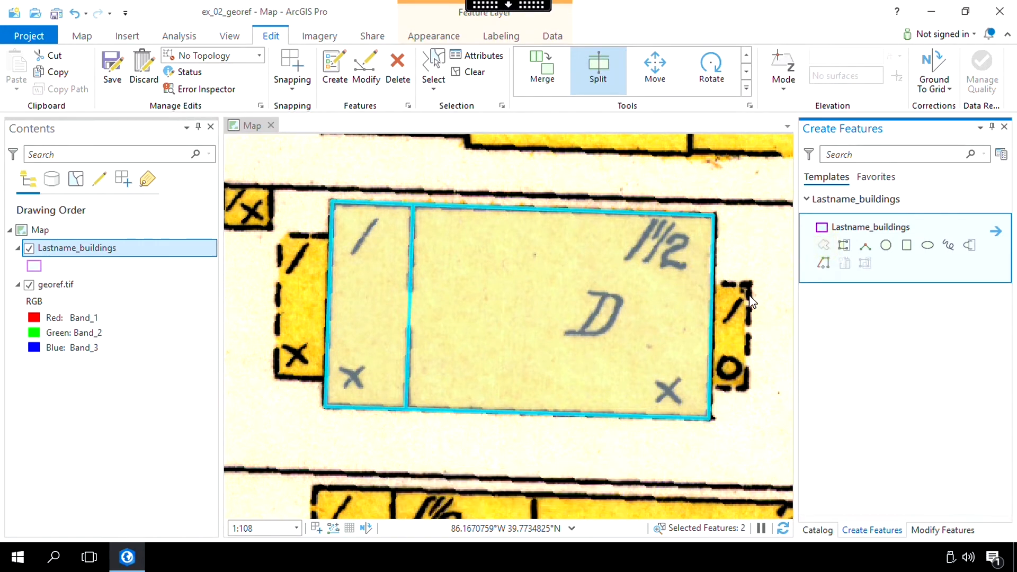
pyautogui.click(712, 283)
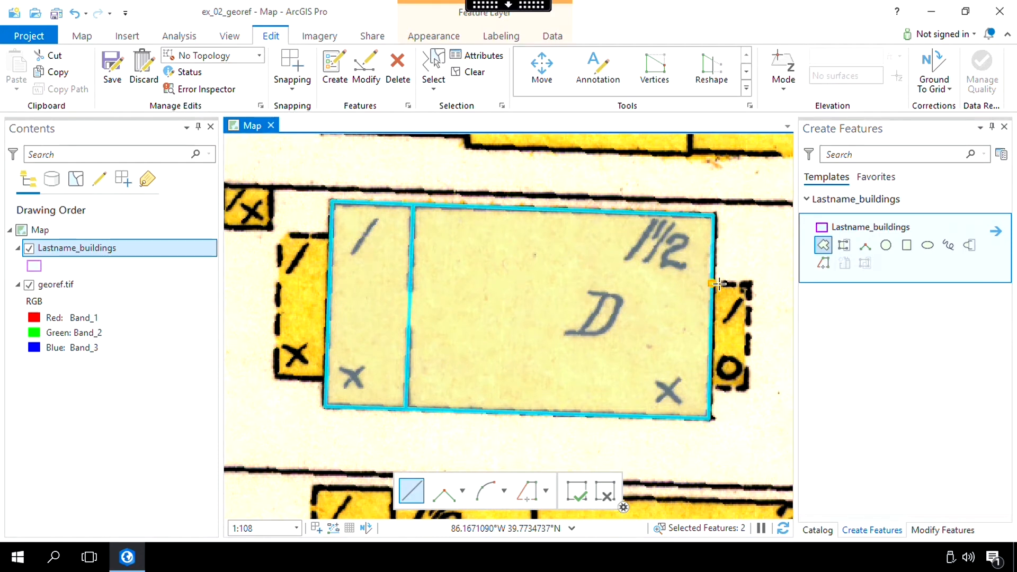
pyautogui.click(748, 285)
pyautogui.click(747, 389)
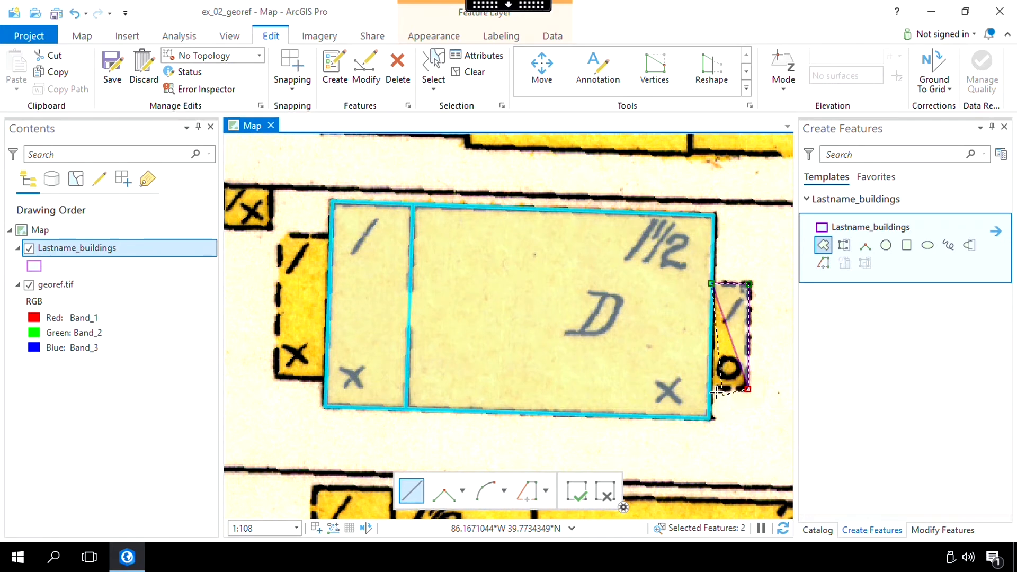
pyautogui.doubleClick(710, 390)
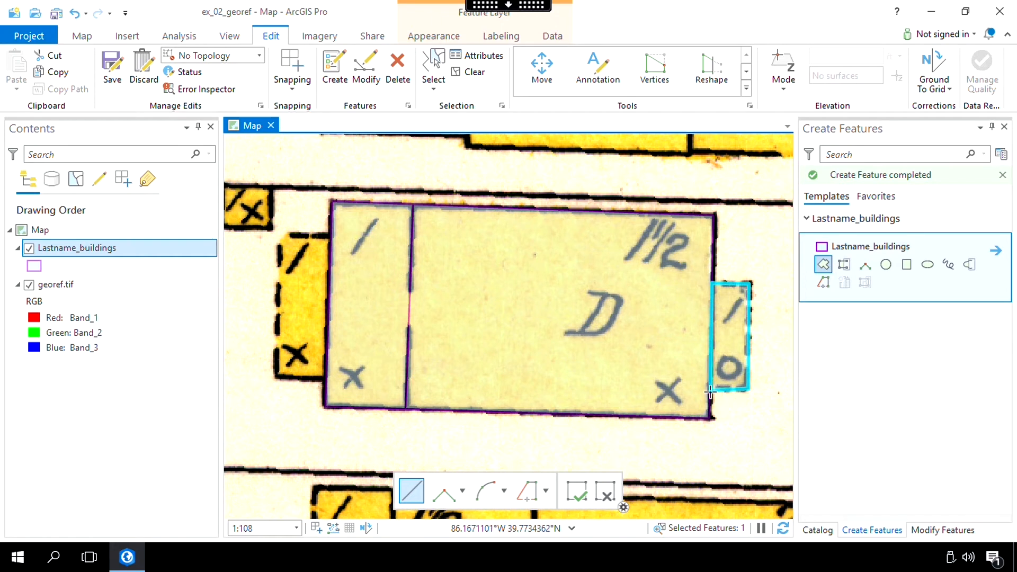
pyautogui.click(398, 84)
# - Turn on snapping and accept the snapping settings with an XY tolerance of 10 pixels
pyautogui.click(291, 85)
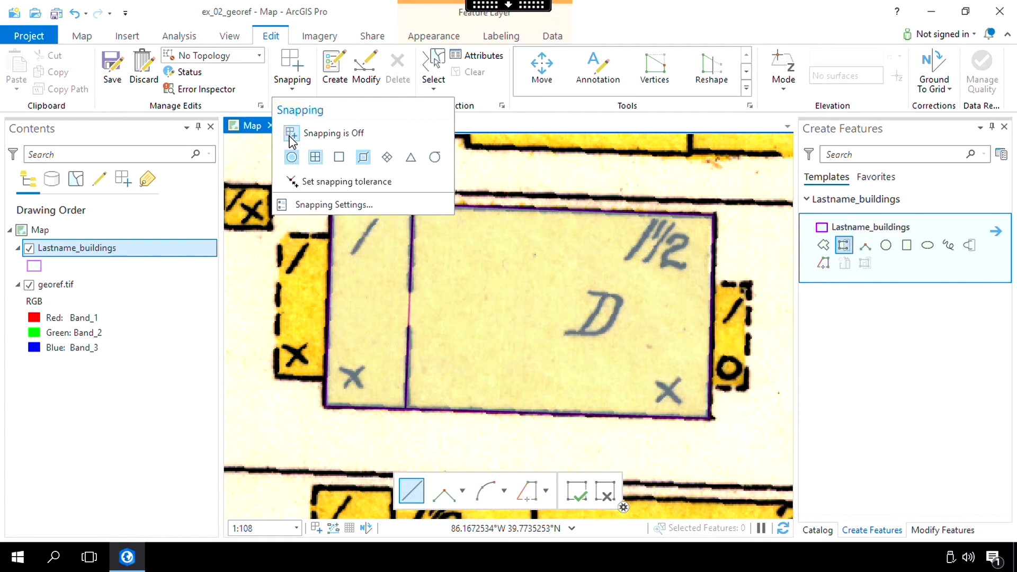
pyautogui.click(309, 206)
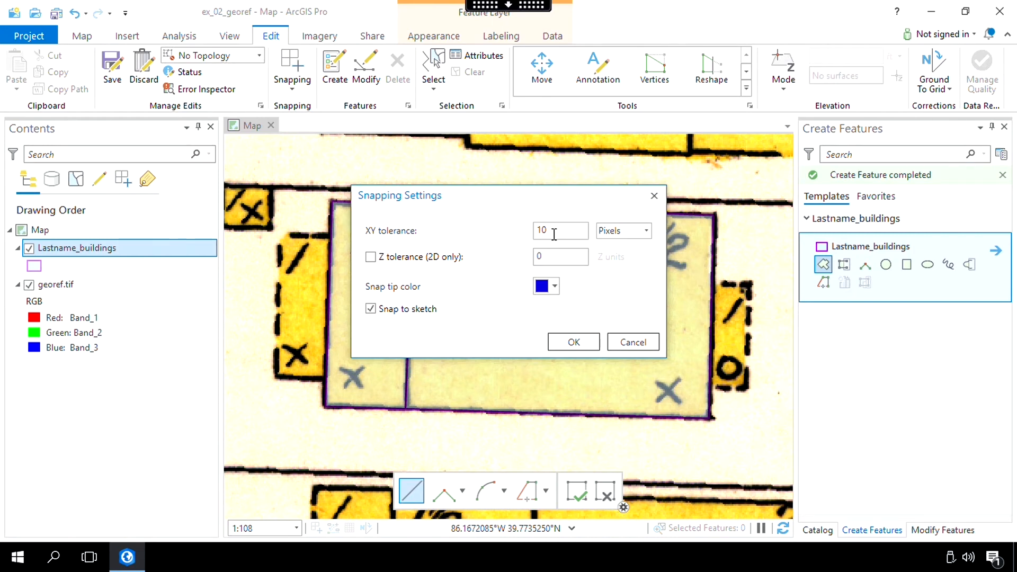
pyautogui.click(574, 343)
# - Digitize the east annex of building D as a right-angle polygon snapped to the building's east edge
pyautogui.click(844, 245)
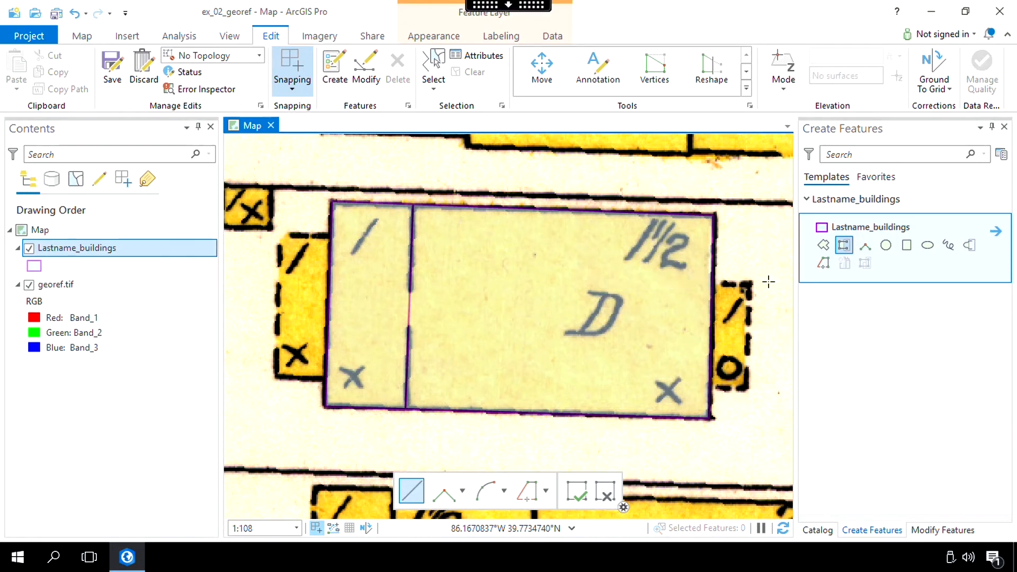
pyautogui.click(711, 284)
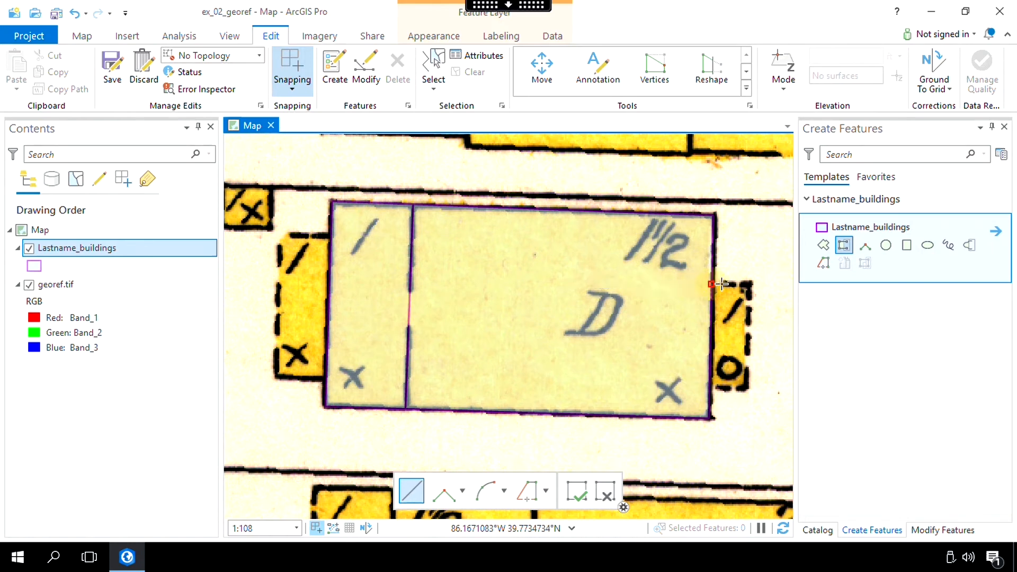
pyautogui.click(749, 284)
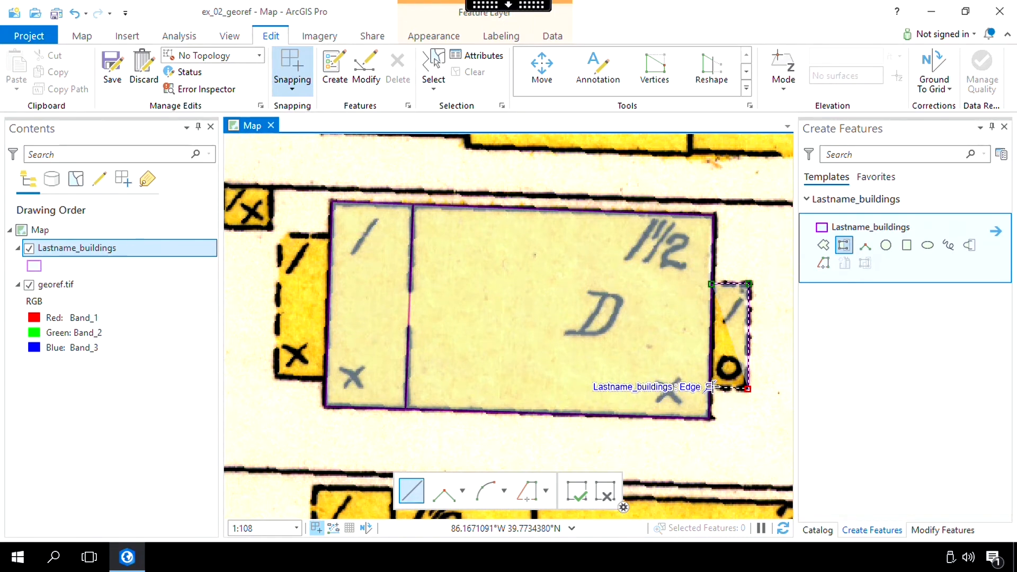
pyautogui.click(714, 387)
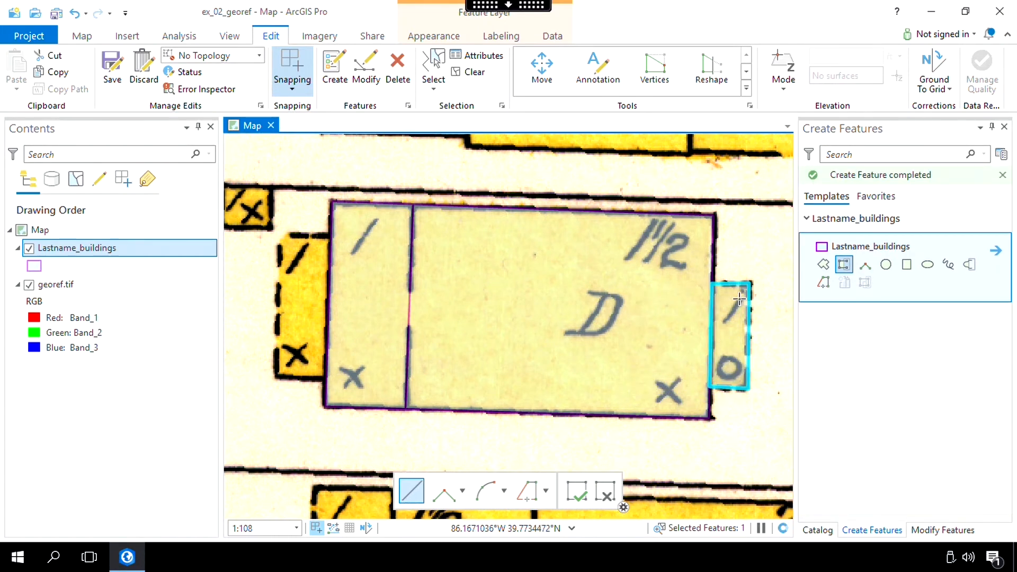
# - Digitize the dashed annex on building D's west side as a right-angle polygon snapped to the building's west edge
pyautogui.click(330, 236)
pyautogui.click(277, 234)
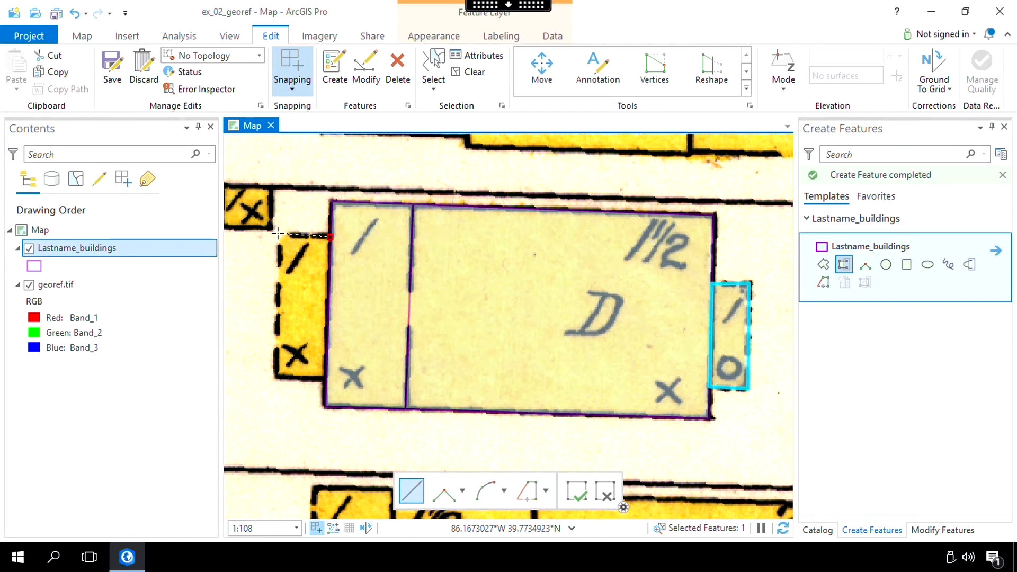
pyautogui.click(273, 375)
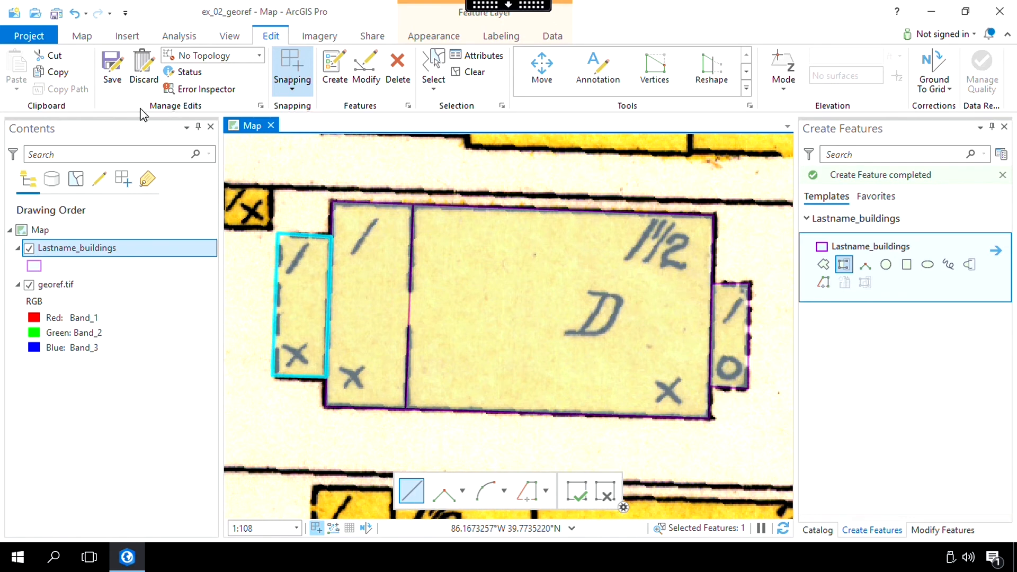
# - Save all edits and open the attribute table of the Lastname_buildings layer
pyautogui.click(112, 74)
pyautogui.click(112, 74)
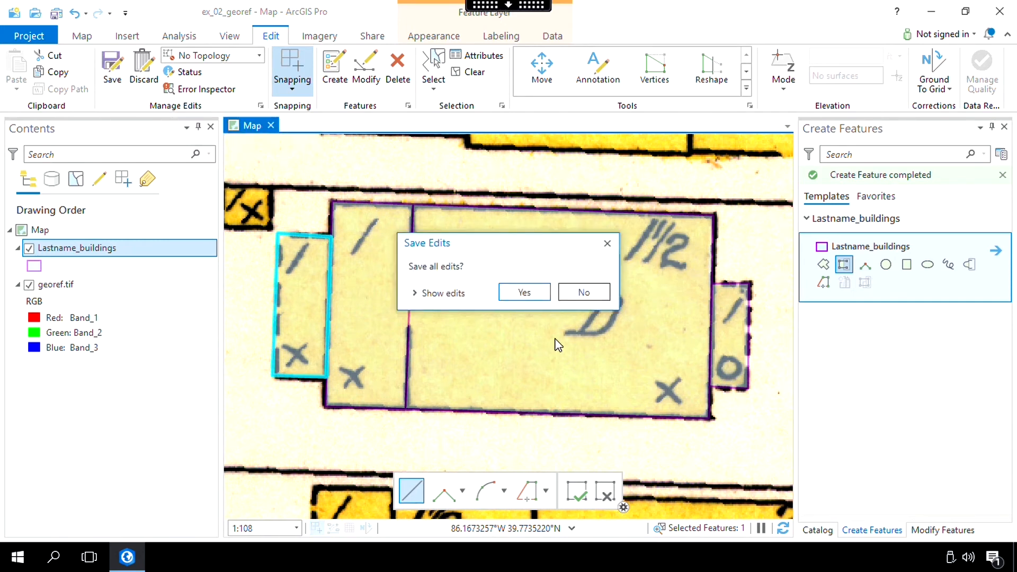
pyautogui.click(538, 295)
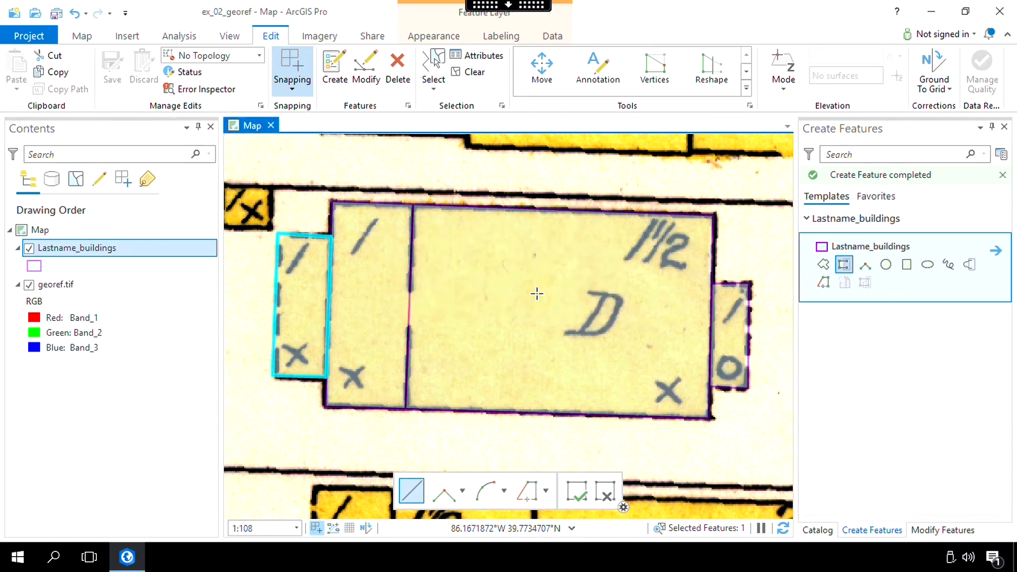
pyautogui.rightClick(108, 246)
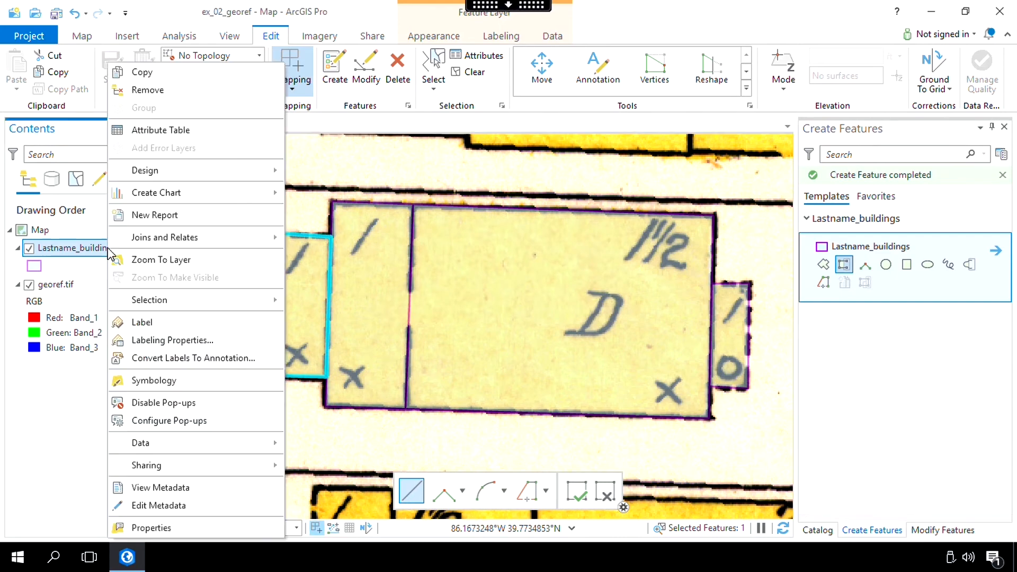
pyautogui.click(180, 139)
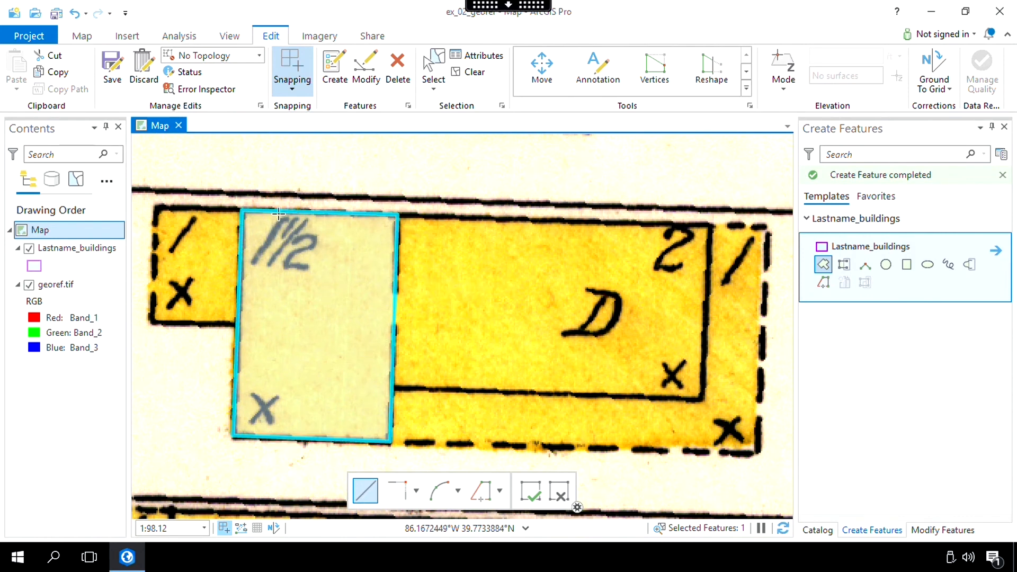
# - Digitize the small west section of building D as an autocomplete polygon against the 1½ section, constraining segments parallel and perpendicular to its south edge
pyautogui.click(844, 264)
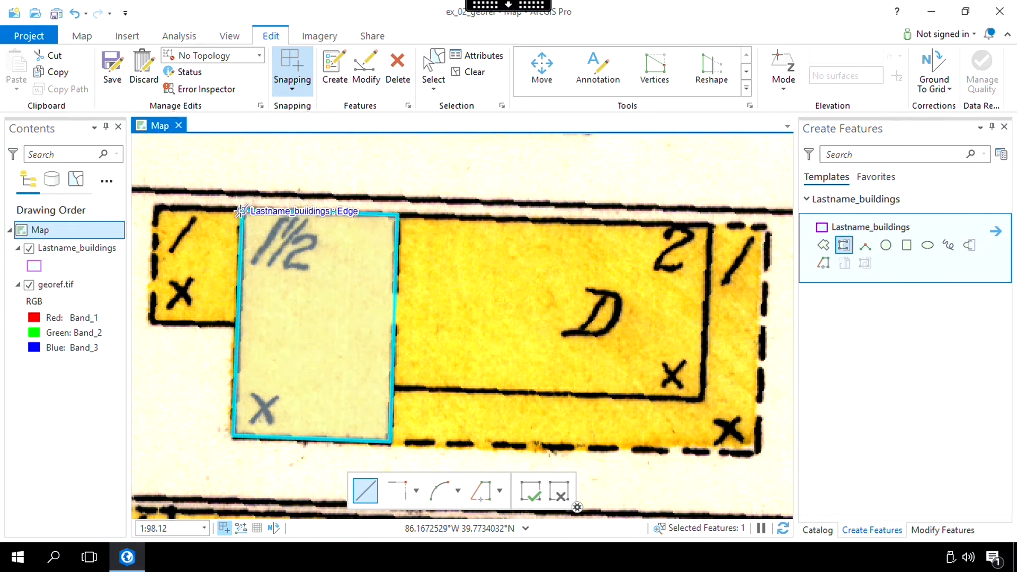
pyautogui.click(241, 211)
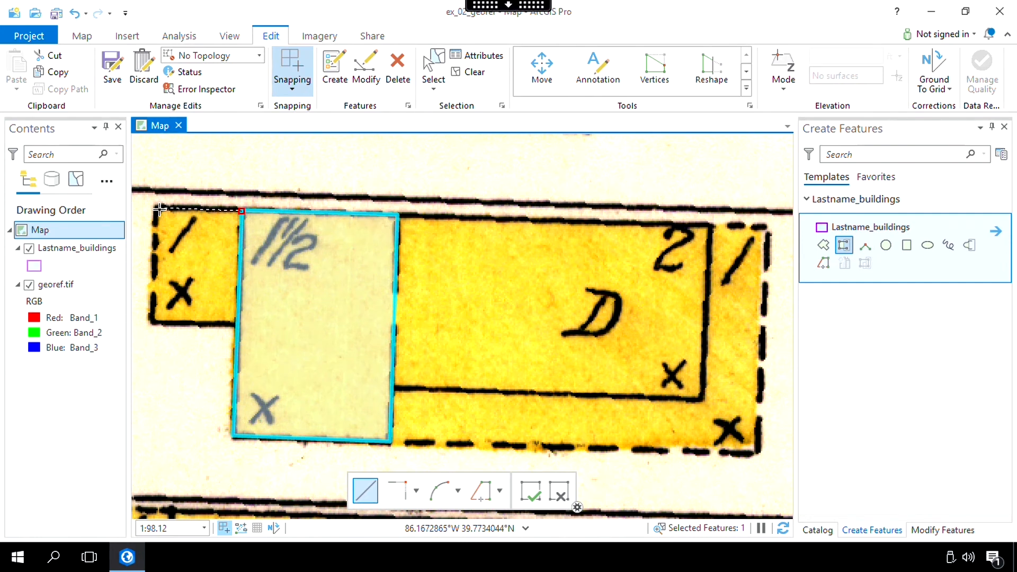
pyautogui.rightClick(302, 440)
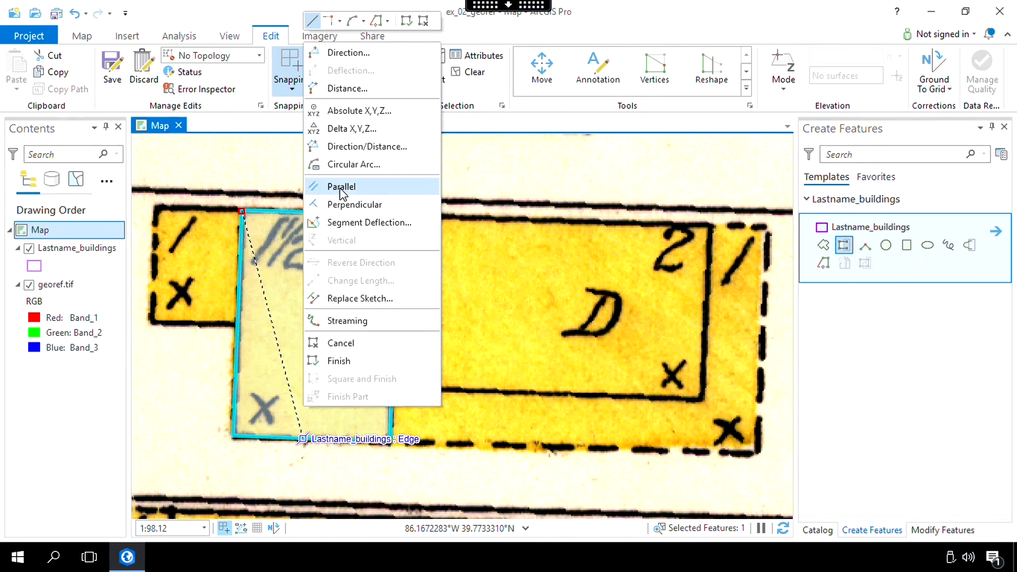
pyautogui.click(340, 188)
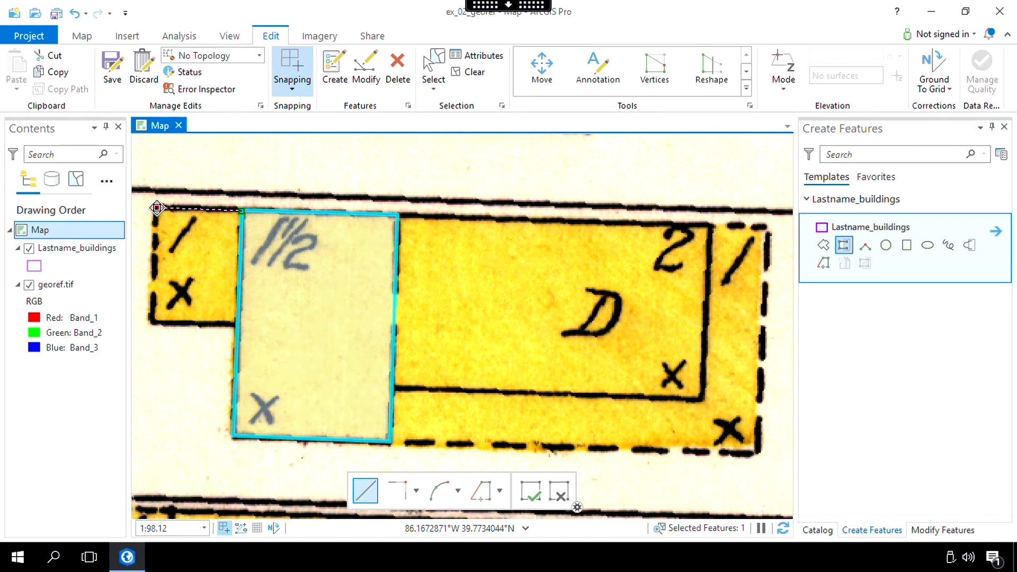
pyautogui.rightClick(290, 439)
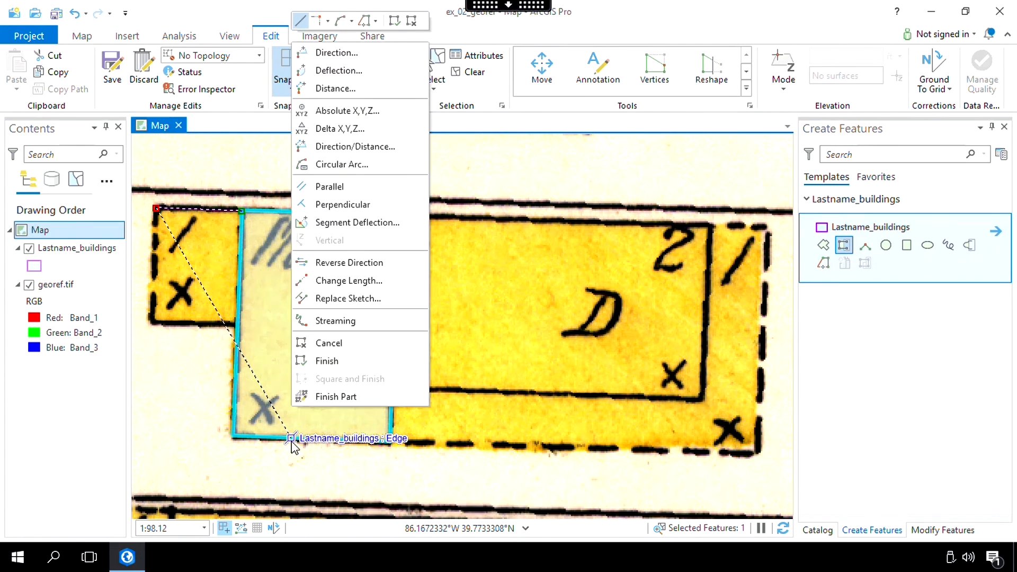
pyautogui.click(342, 204)
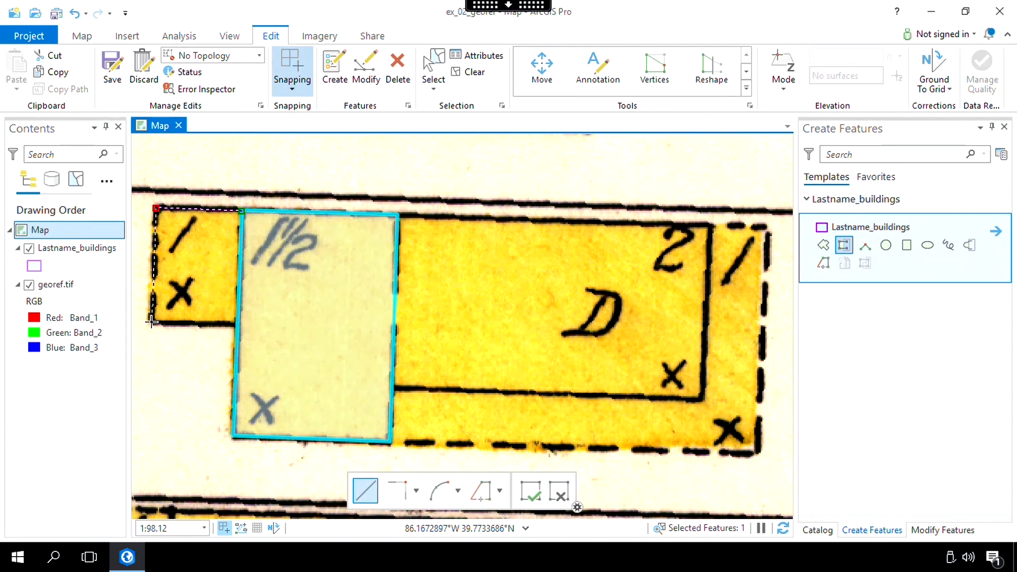
pyautogui.click(151, 321)
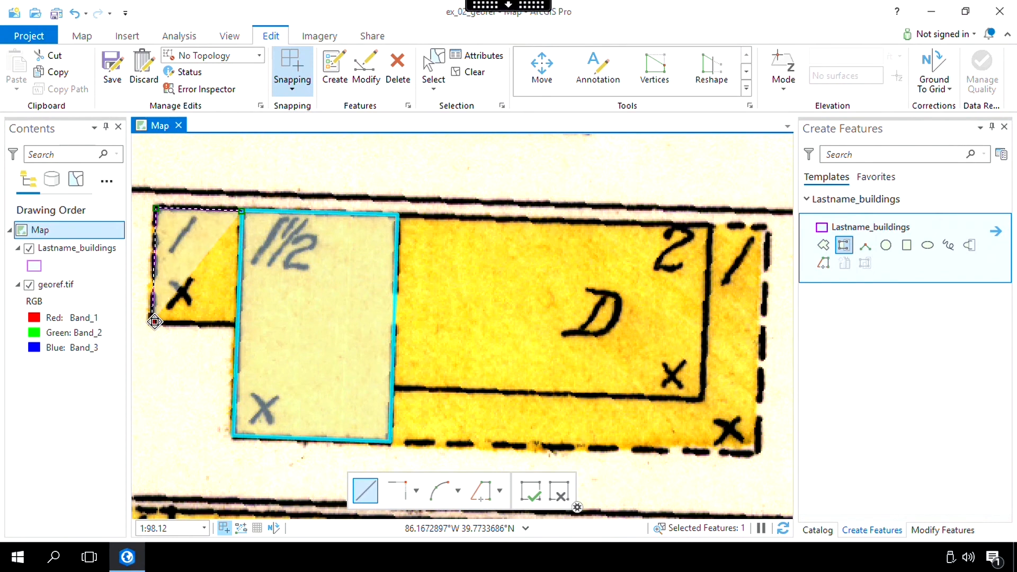
pyautogui.rightClick(304, 438)
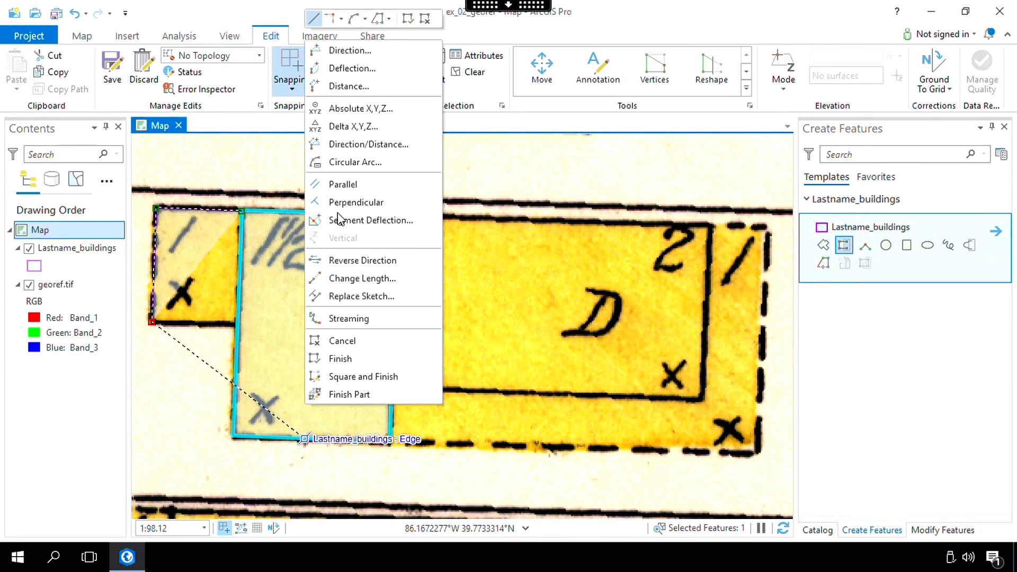
pyautogui.click(347, 180)
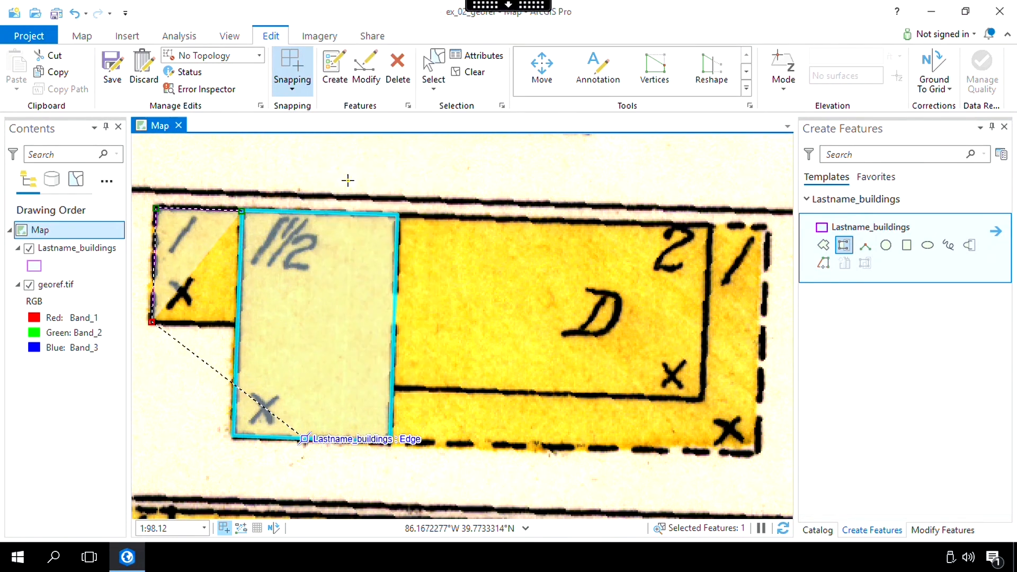
pyautogui.doubleClick(237, 325)
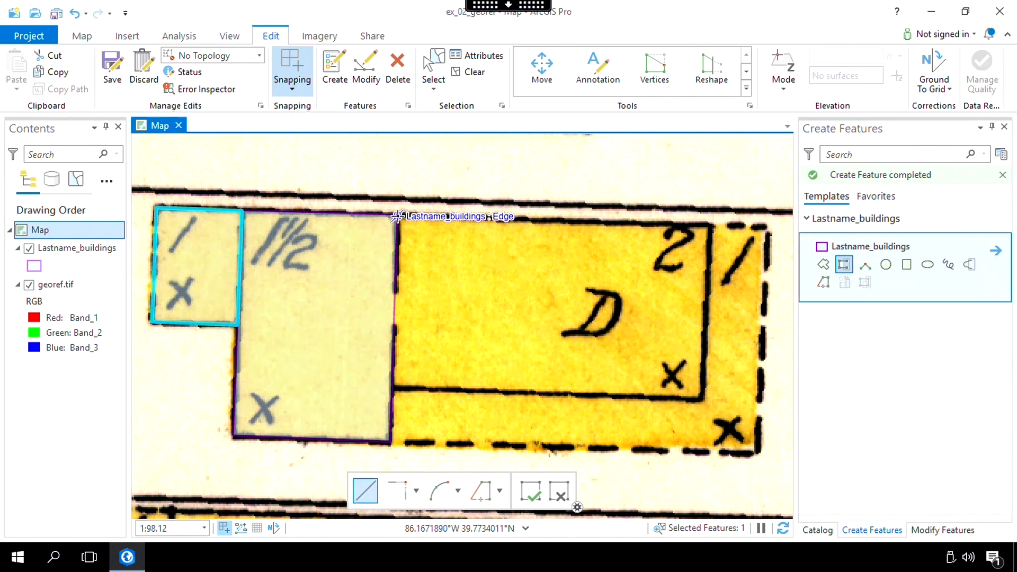
# - Autocomplete the 2-story section of building D from the 1½ section's east edge, with its north and south sides parallel to that section's south edge
pyautogui.click(397, 216)
pyautogui.rightClick(311, 438)
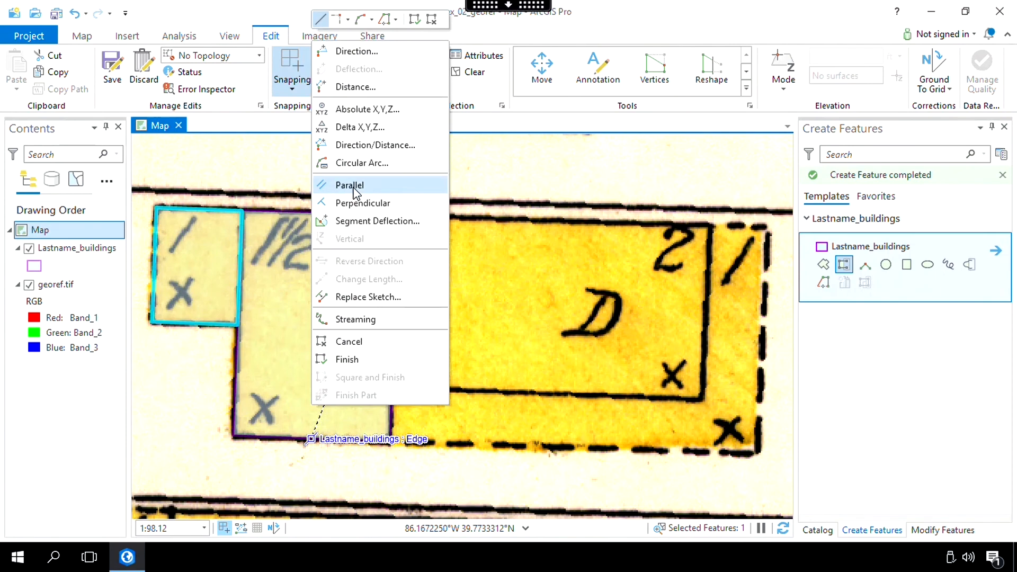
pyautogui.click(354, 188)
pyautogui.click(710, 226)
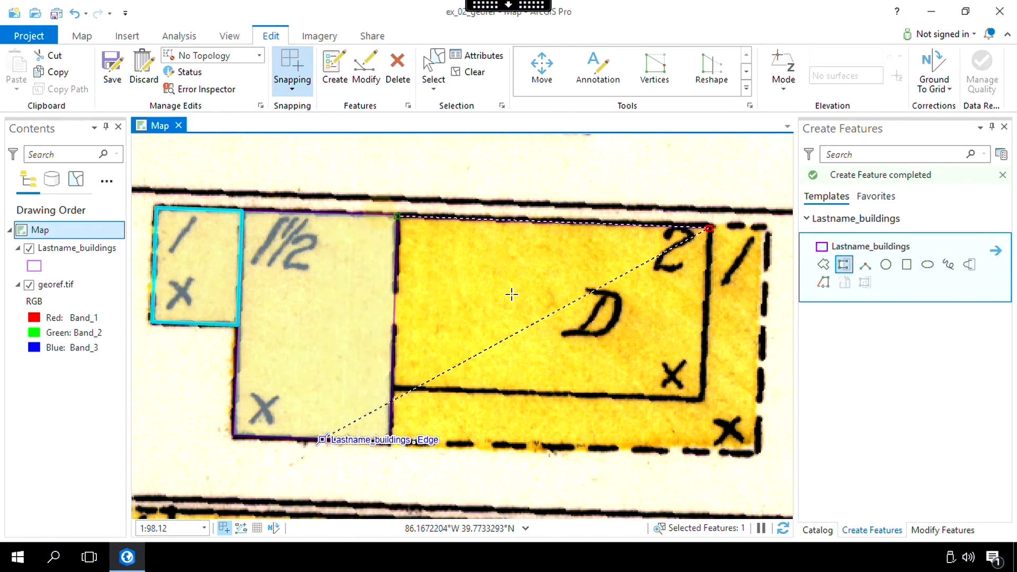
pyautogui.click(703, 398)
pyautogui.rightClick(327, 439)
pyautogui.click(349, 190)
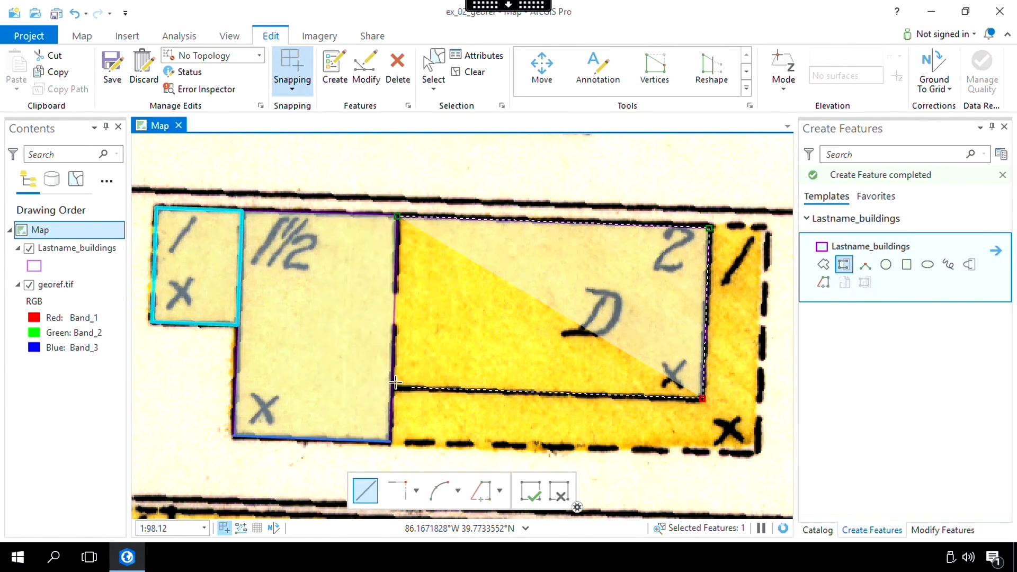
pyautogui.doubleClick(391, 389)
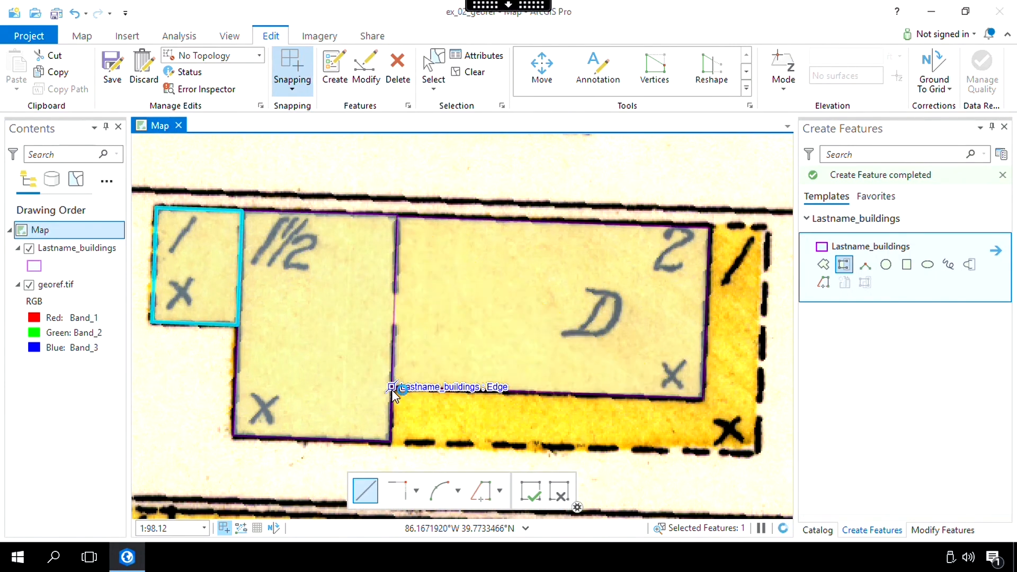
# - Autocomplete the dashed L-shaped section along the south and east of the 2-story section, its south side parallel to the 1½ section's south edge
pyautogui.click(391, 442)
pyautogui.rightClick(329, 443)
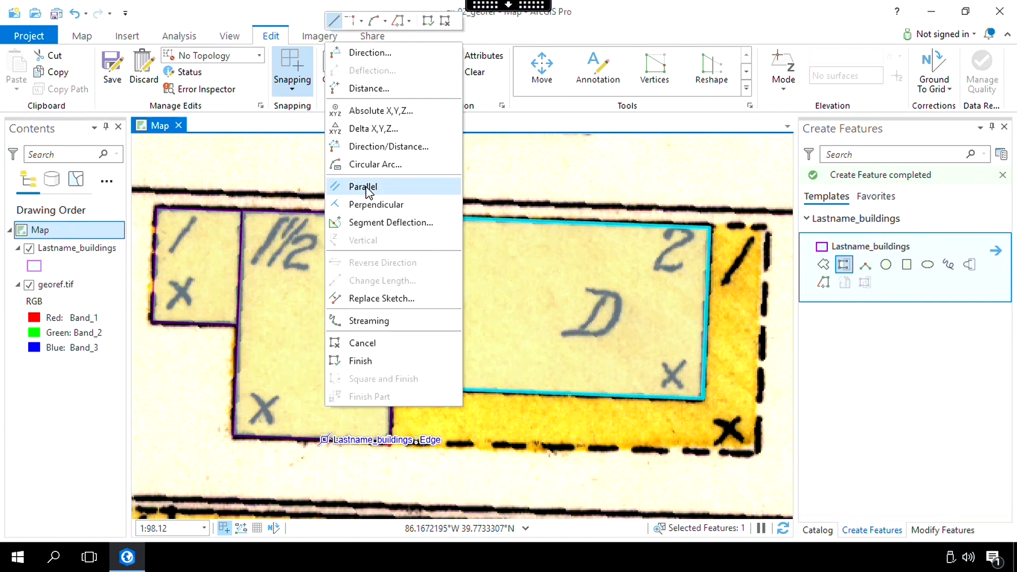
pyautogui.click(353, 190)
pyautogui.click(757, 454)
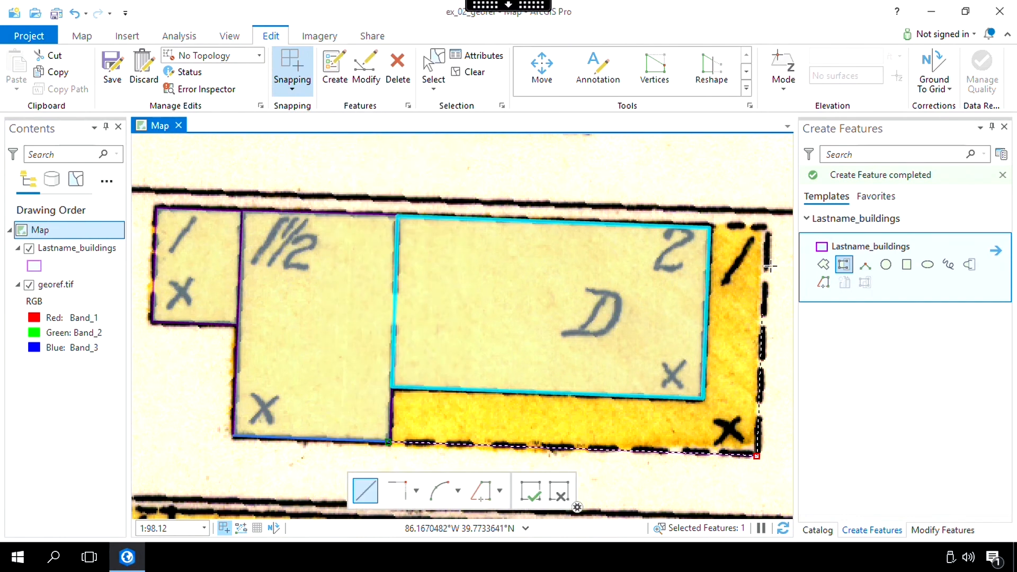
pyautogui.click(766, 226)
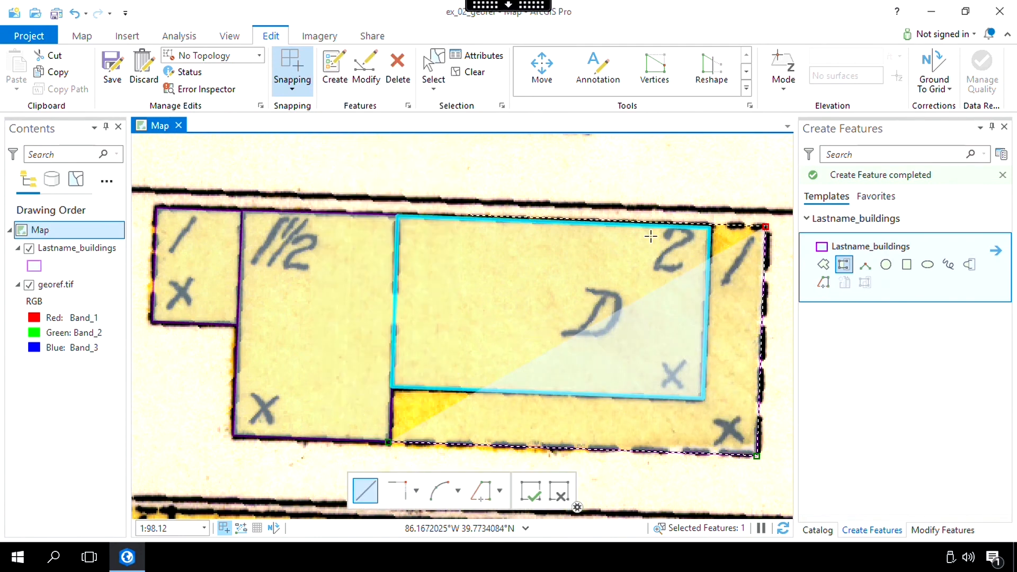
pyautogui.doubleClick(709, 224)
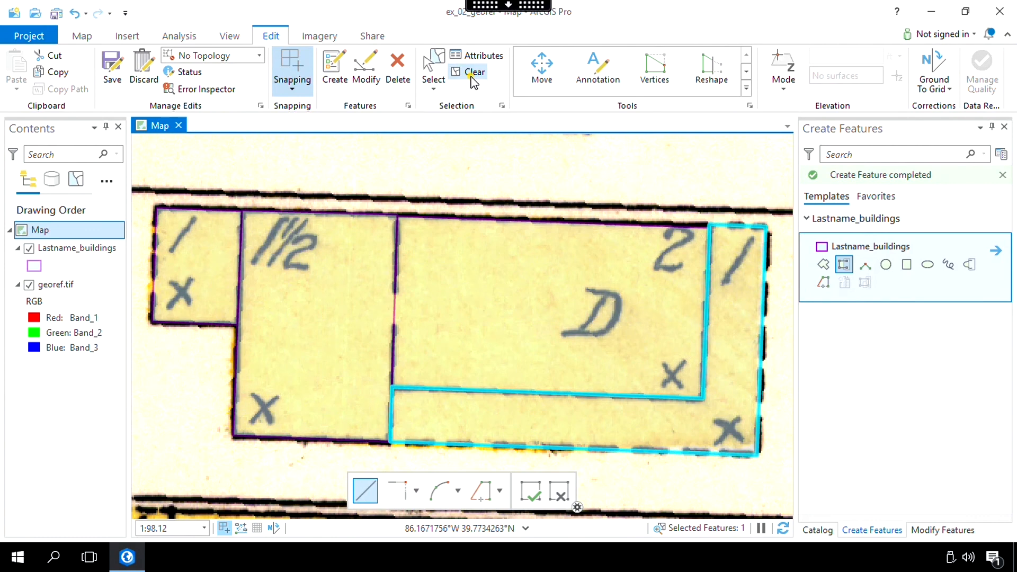